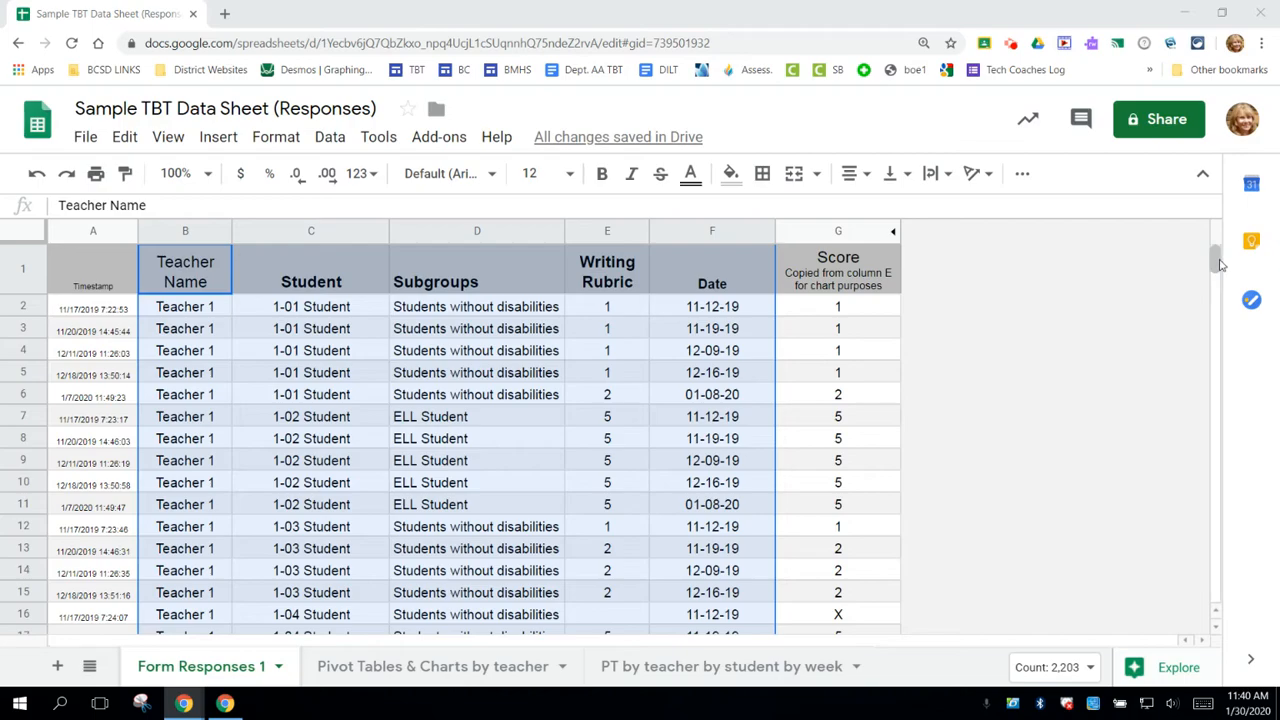
Step: Create a pivot table on a new sheet from the Form Responses 1 range B1:F442
left_click_drag(1219, 260, 1229, 399)
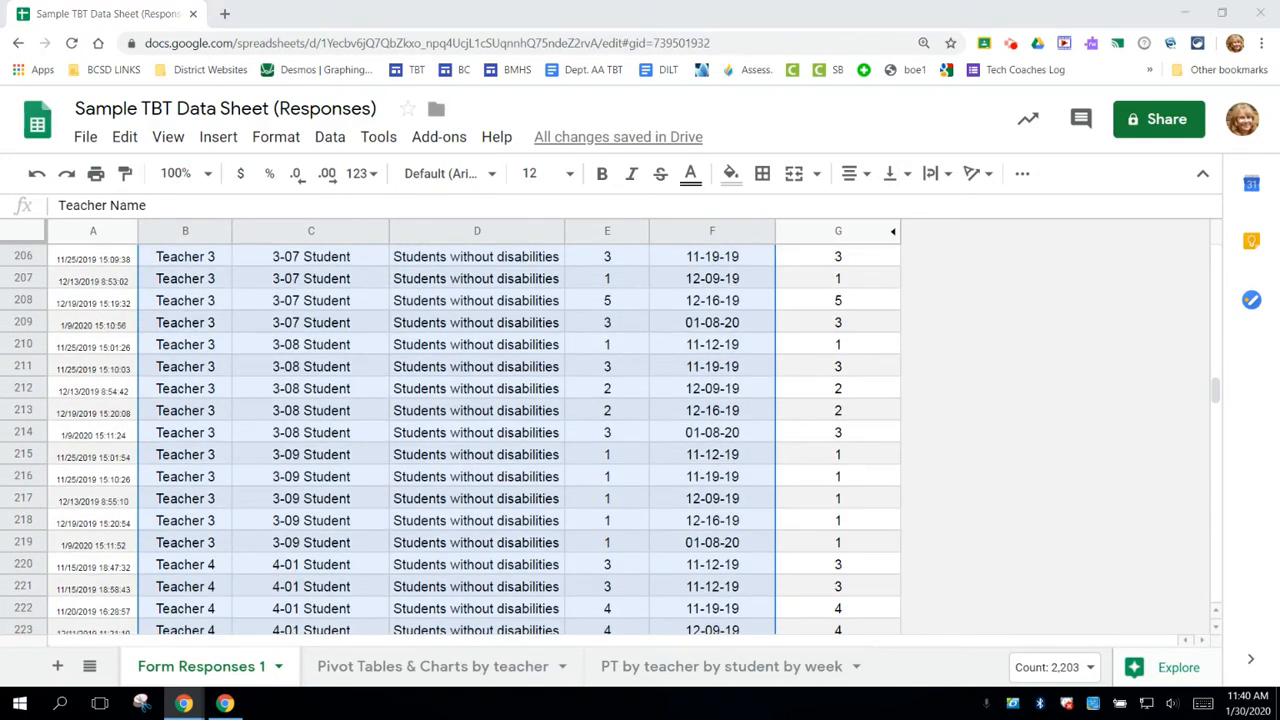
left_click(331, 139)
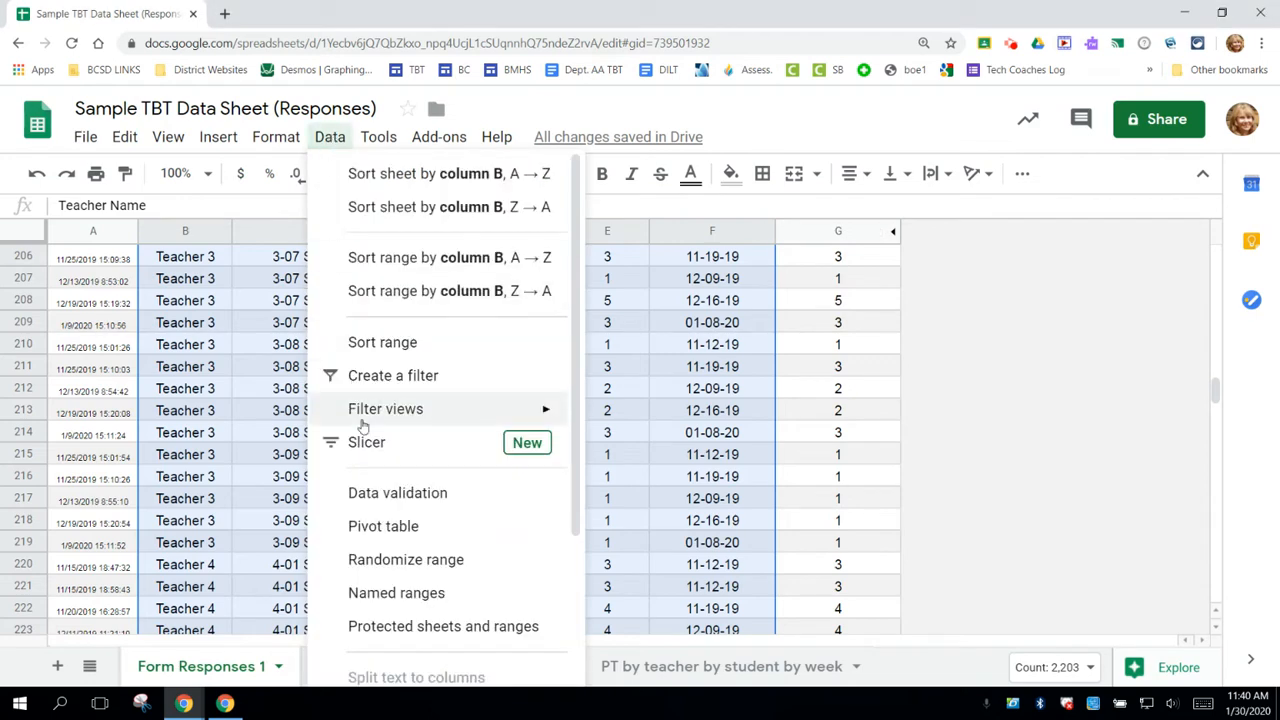
left_click(385, 530)
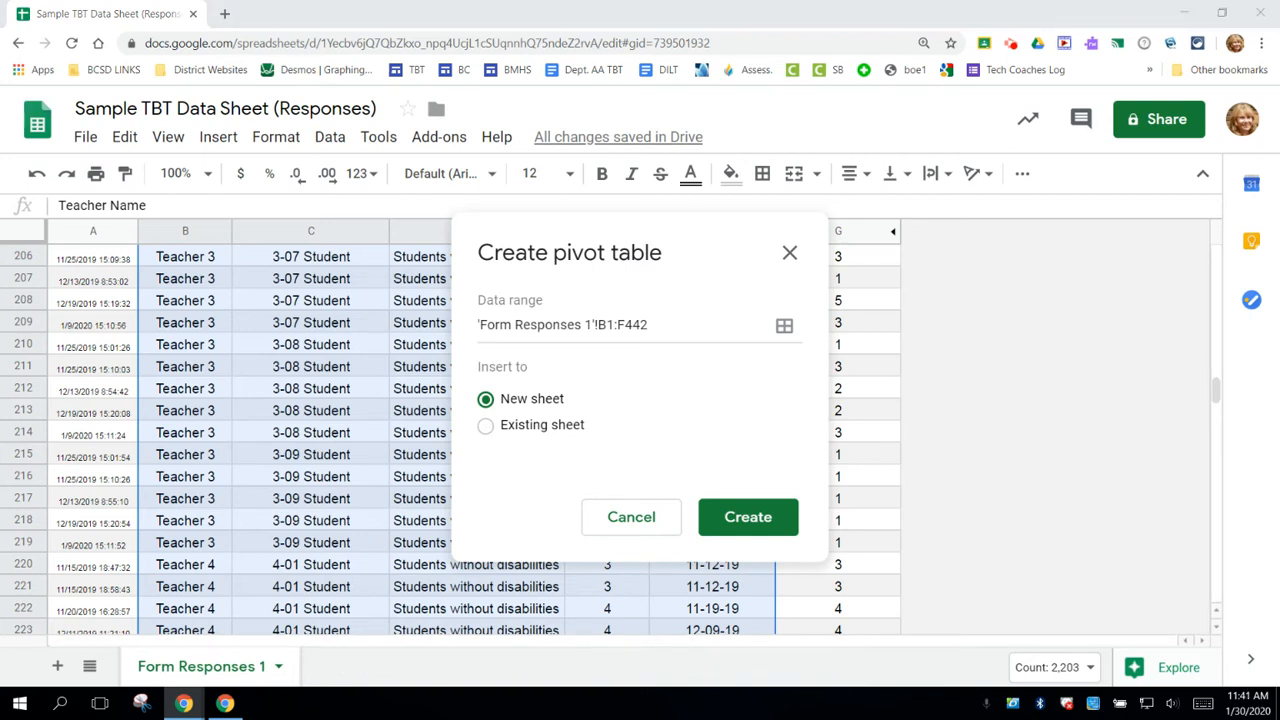
left_click(748, 519)
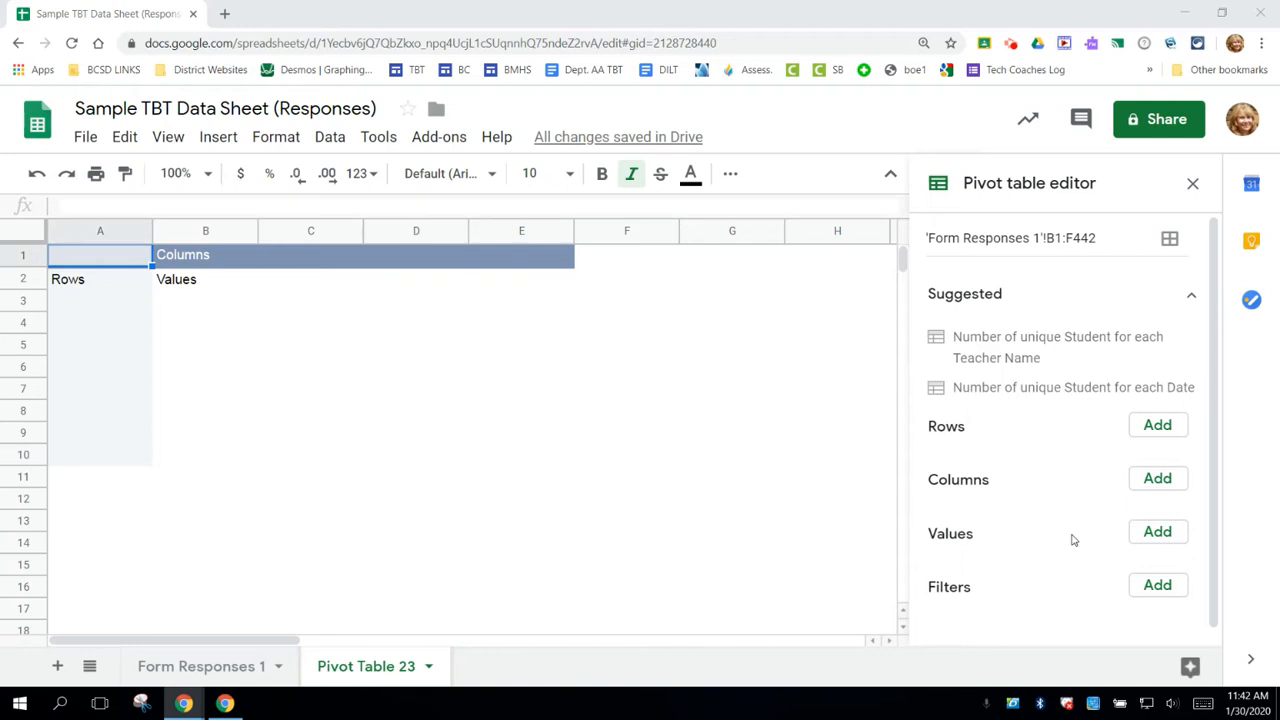
Step: Add Teacher Name as the pivot table's rows and Date as its columns
left_click(1157, 426)
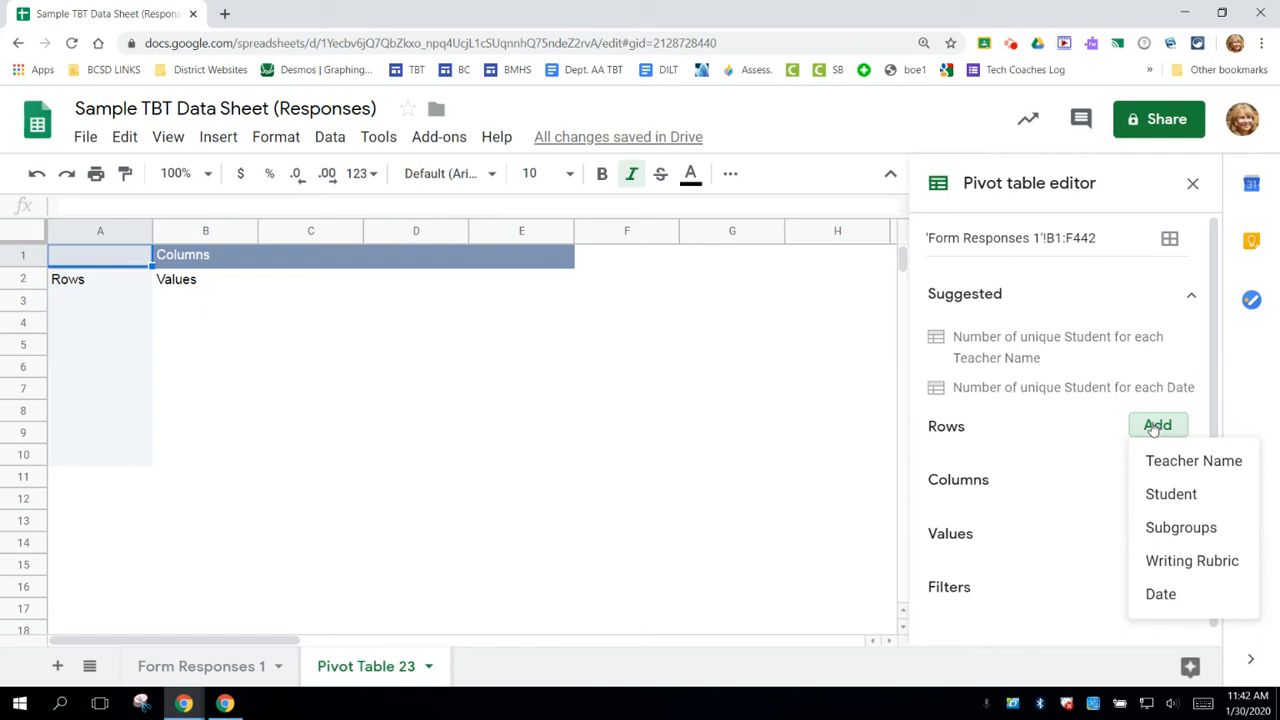
left_click(1157, 461)
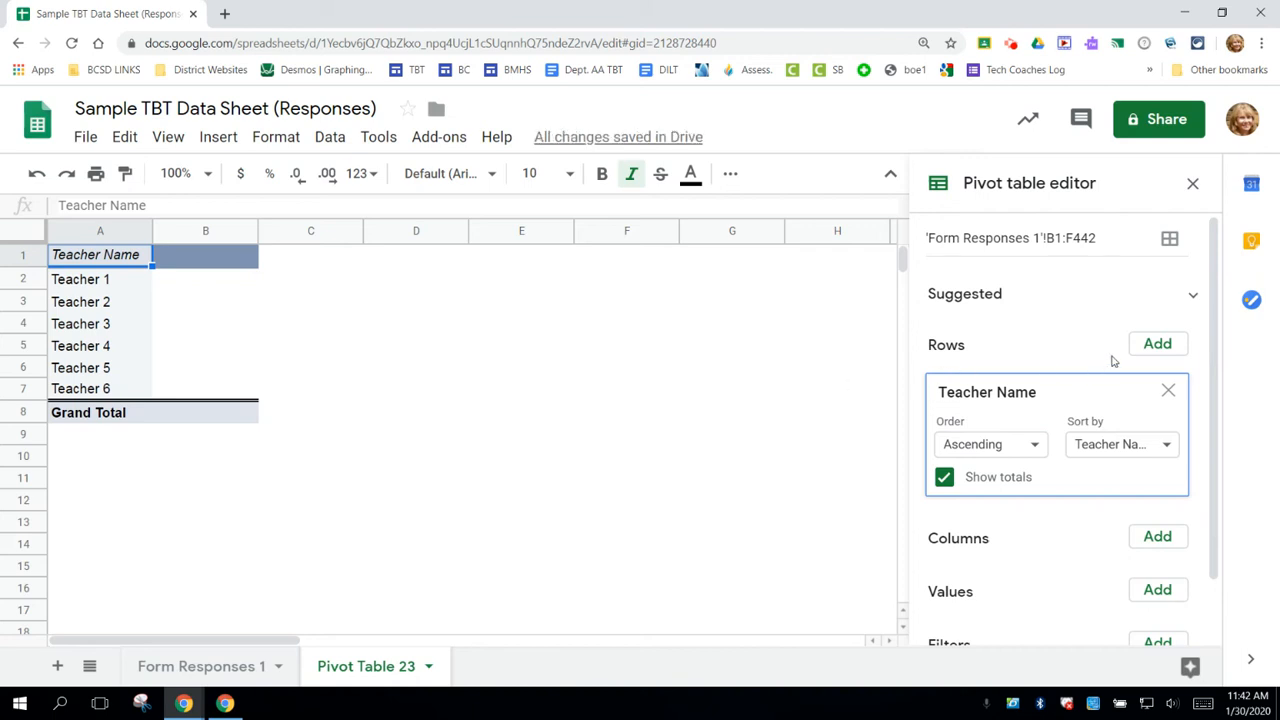
left_click(1162, 537)
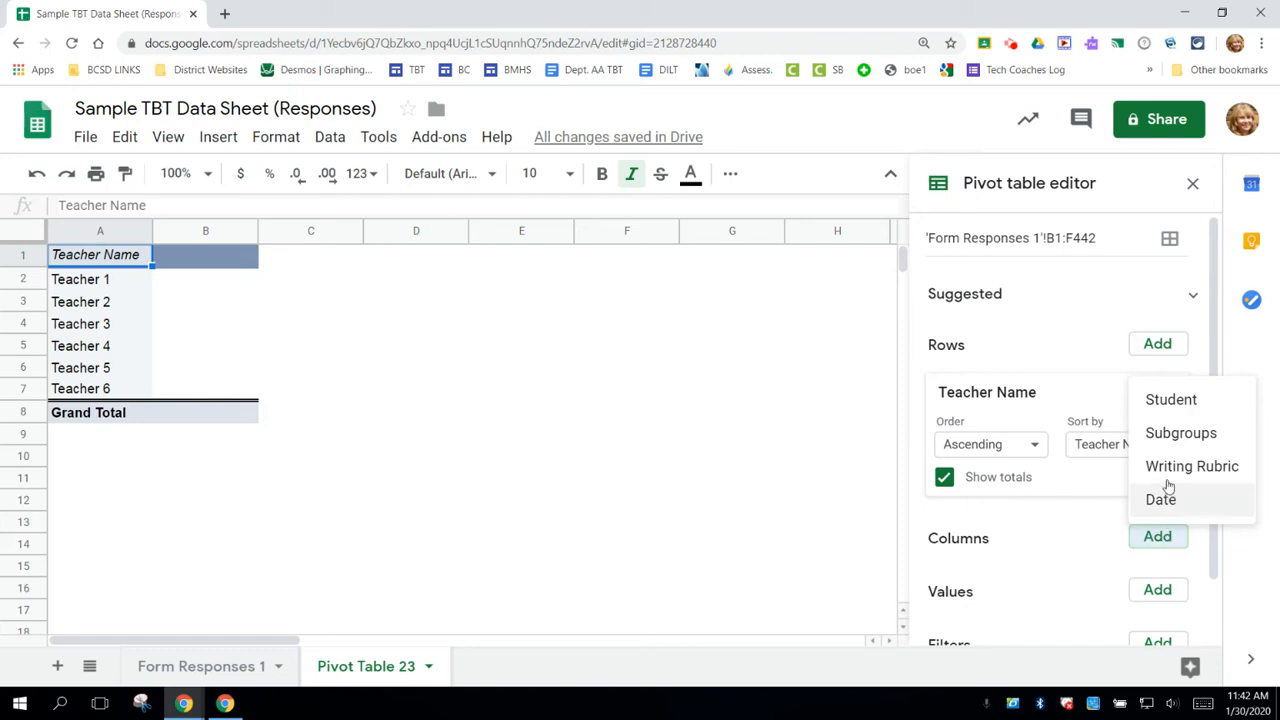
left_click(1162, 500)
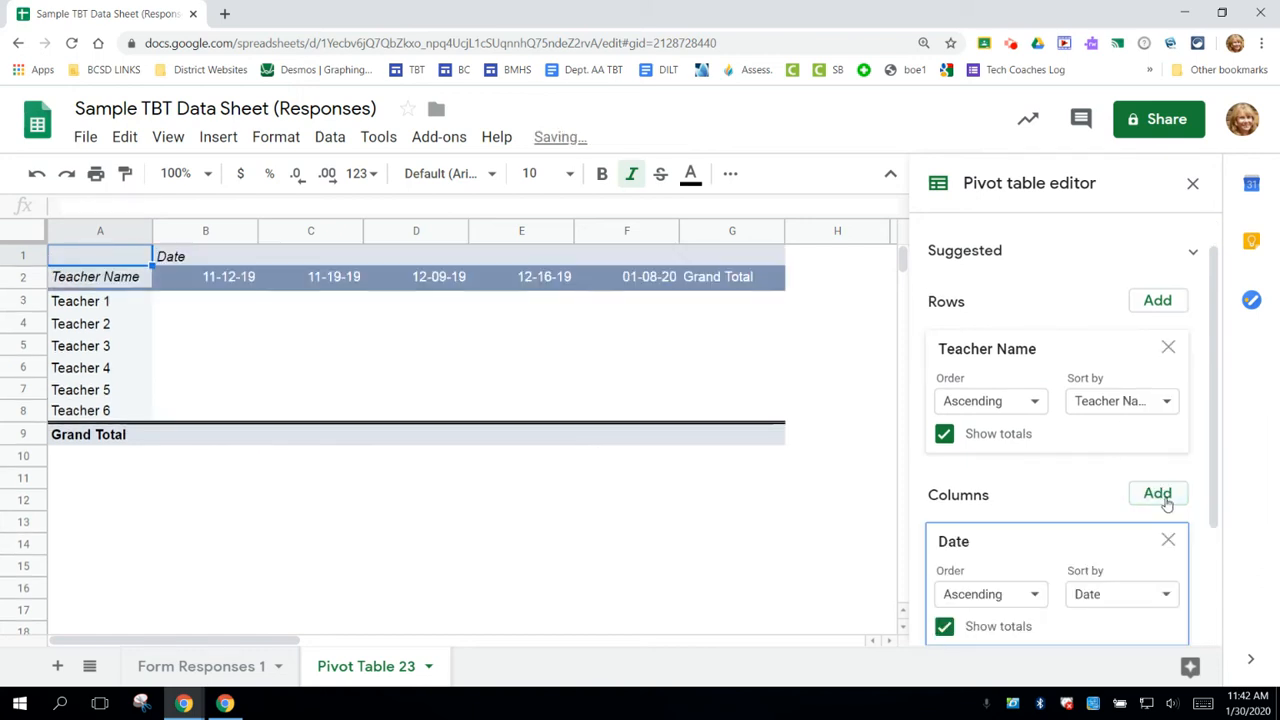
Step: Add Writing Rubric as the pivot table's values and summarize it by AVERAGE
left_click_drag(1211, 494, 1220, 591)
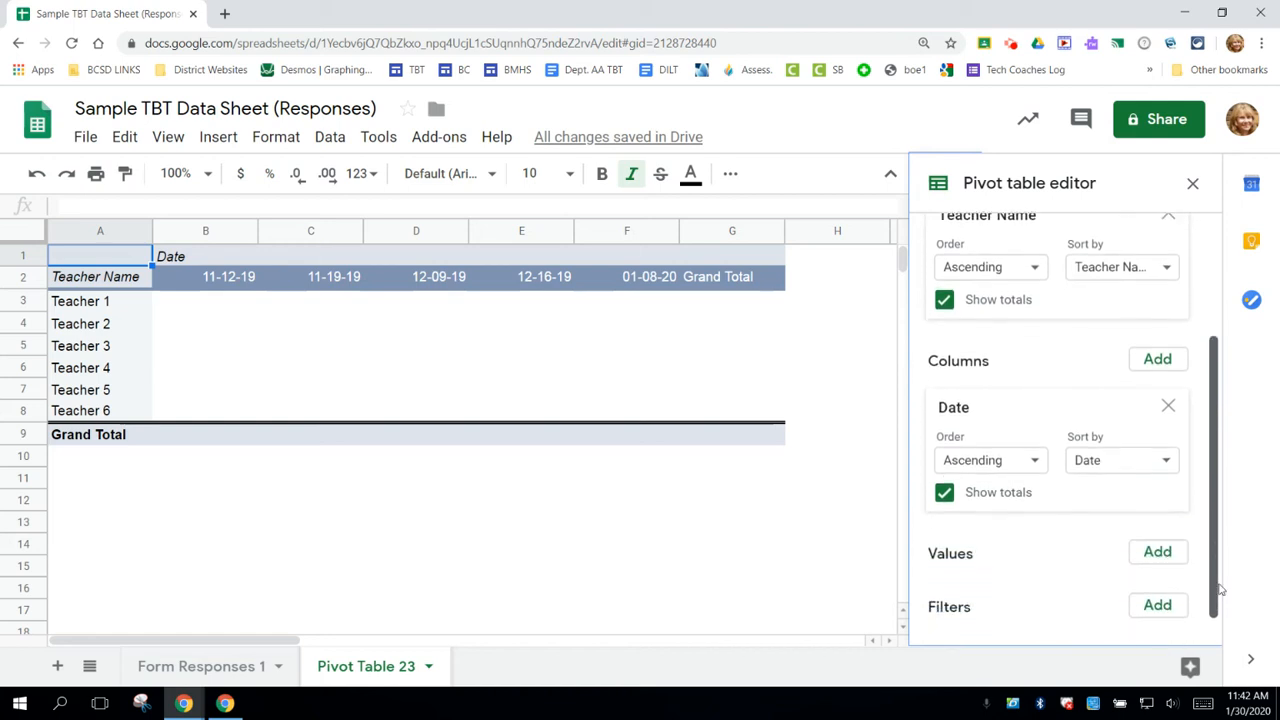
left_click(1157, 553)
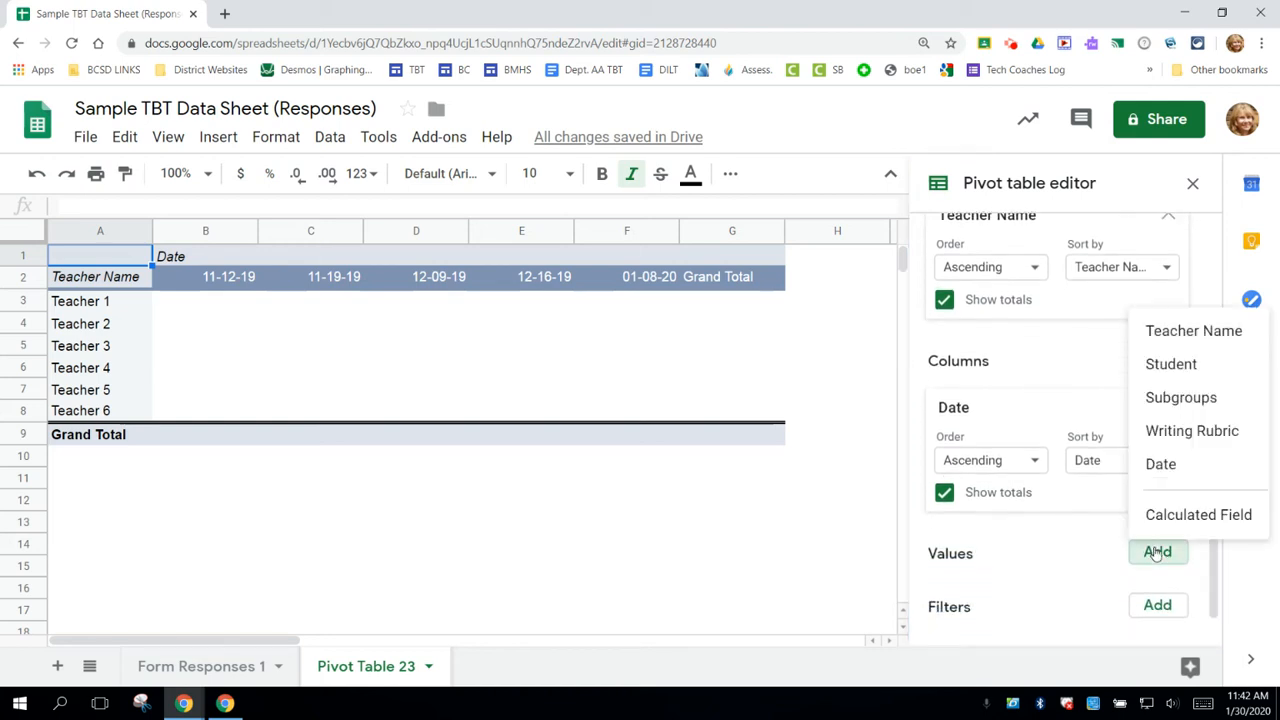
left_click(1170, 432)
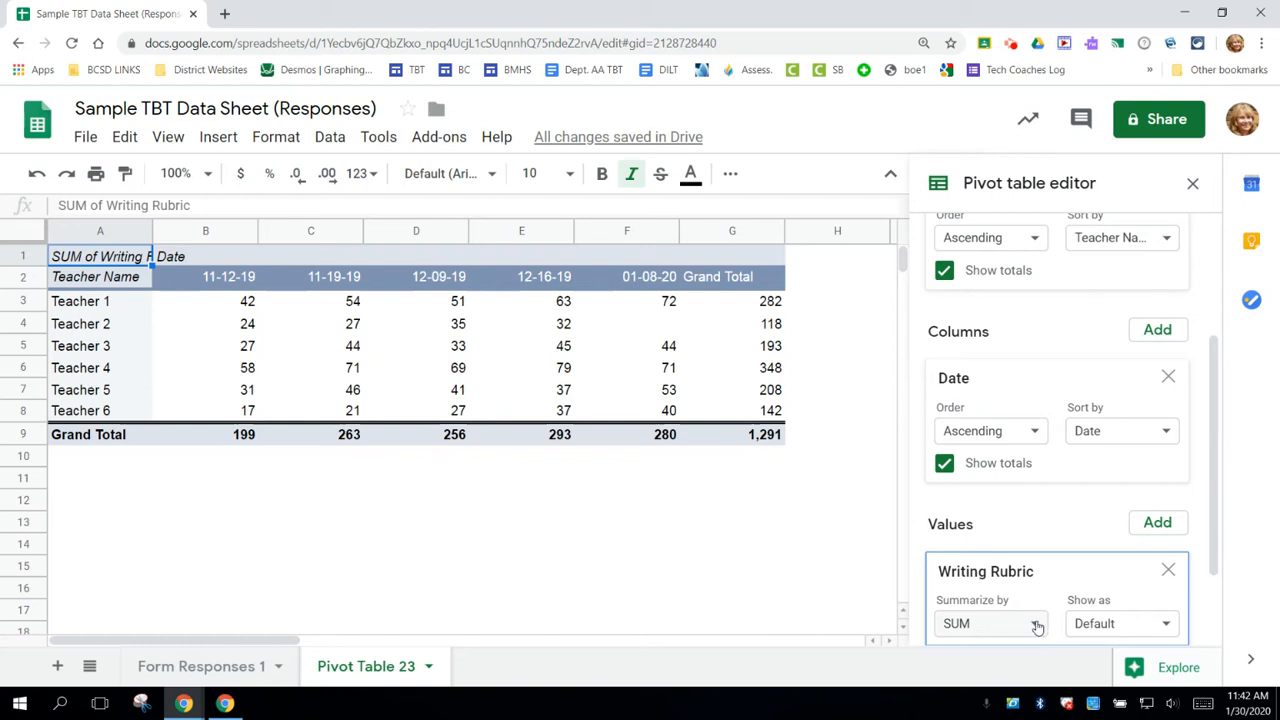
left_click(1037, 625)
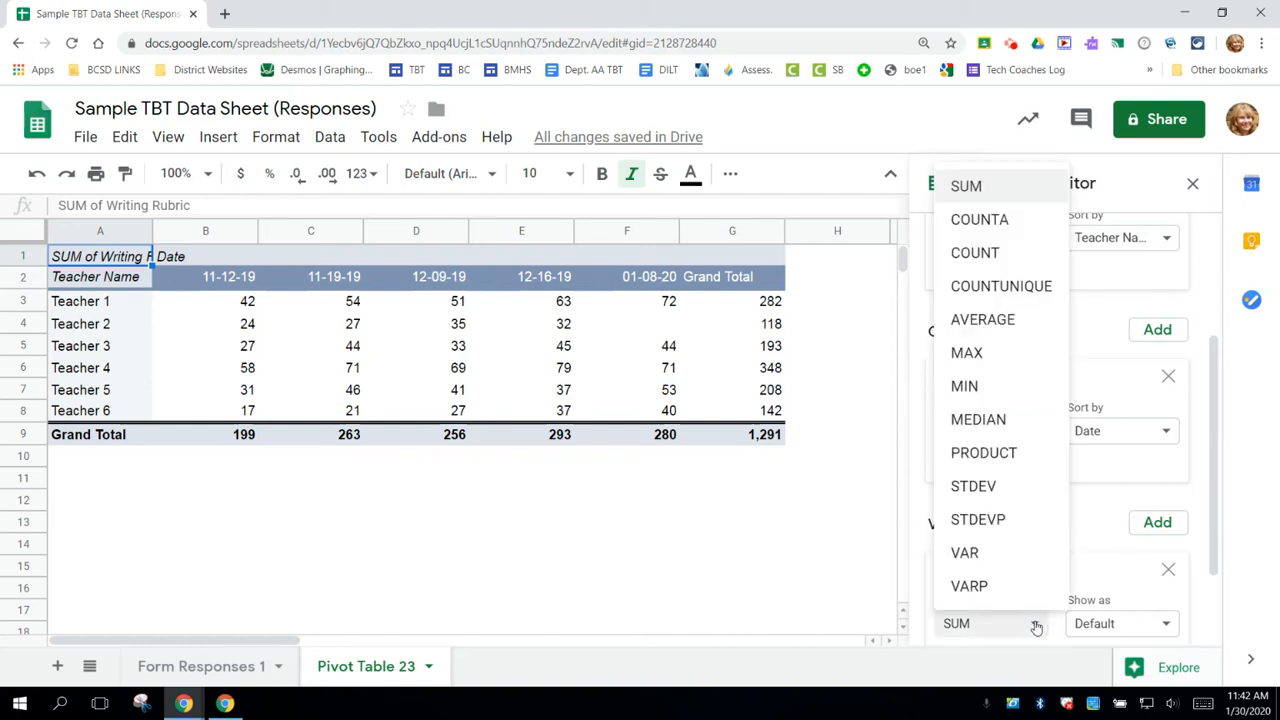
left_click(985, 322)
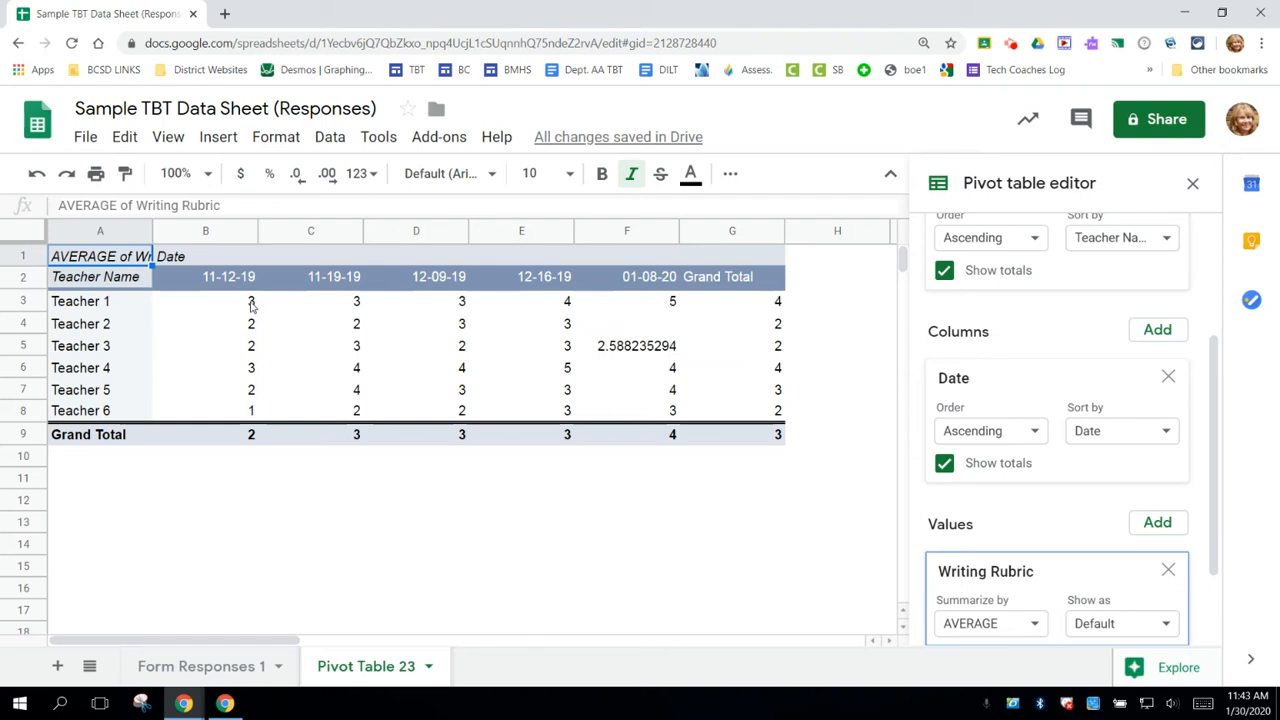
Step: Format the pivot table averages in B3:G9, including the grand totals, to show one decimal place
left_click_drag(230, 306, 740, 443)
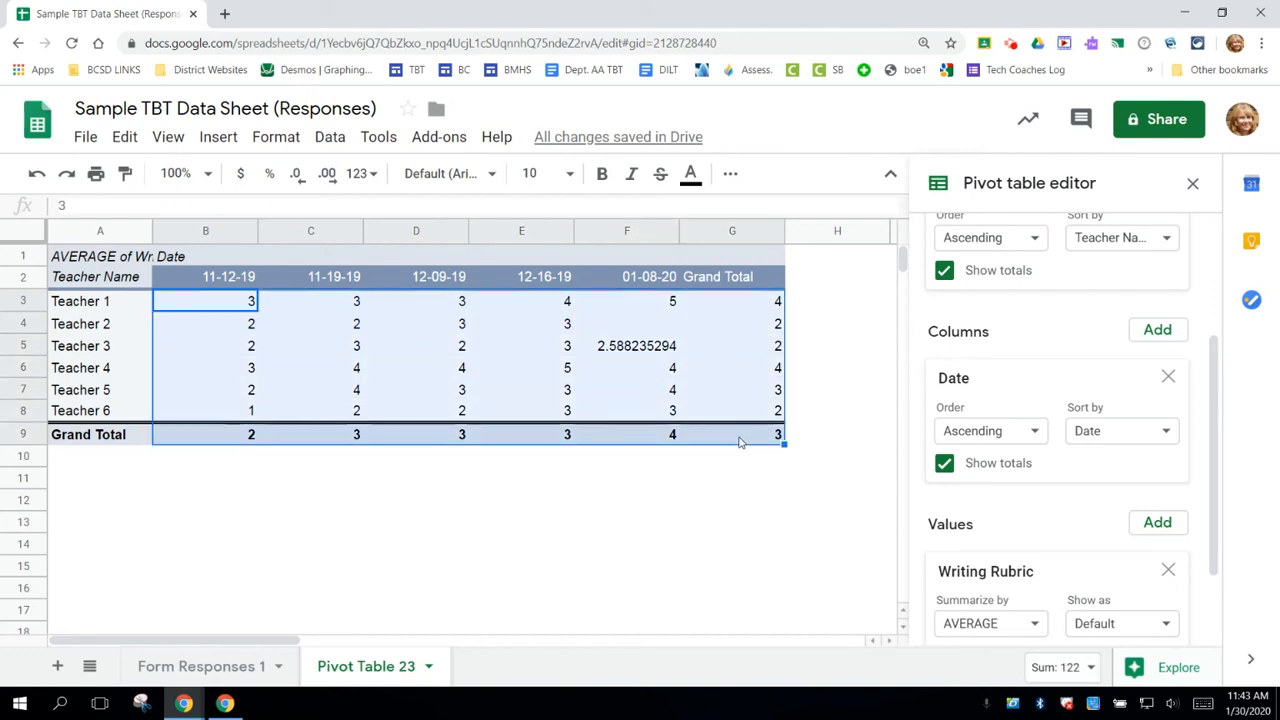
left_click(289, 140)
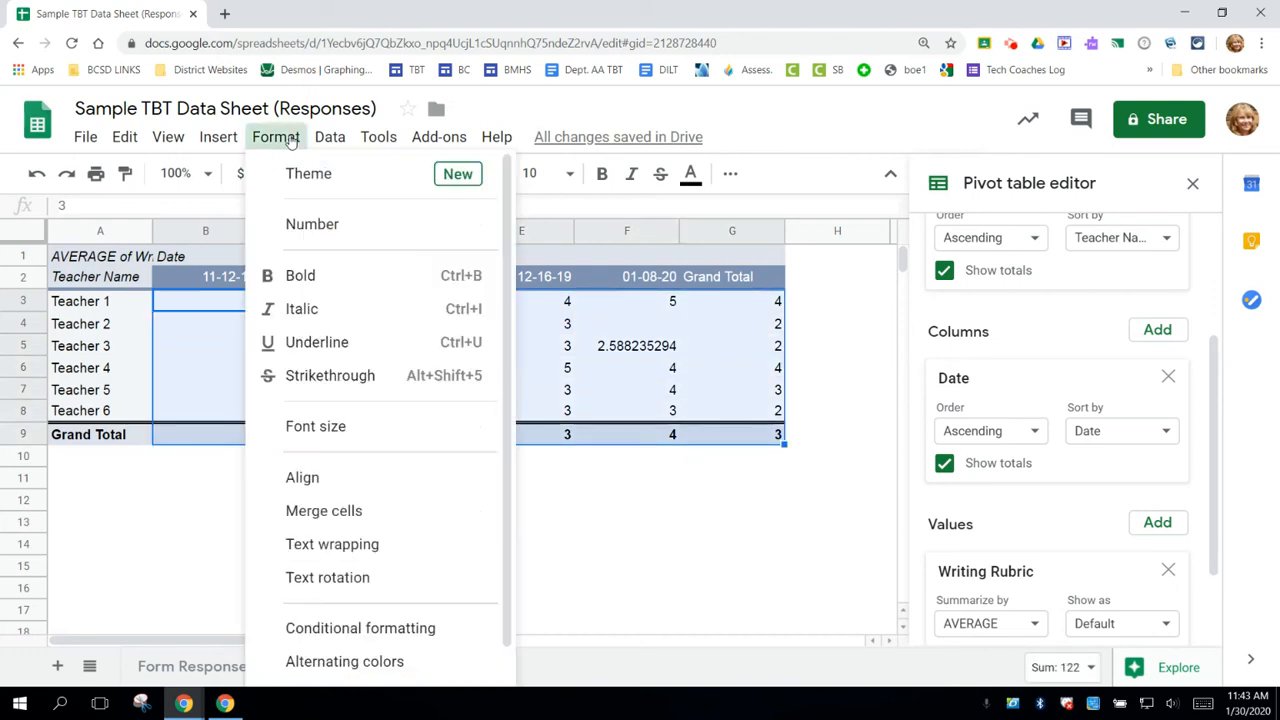
mouse_move(337, 228)
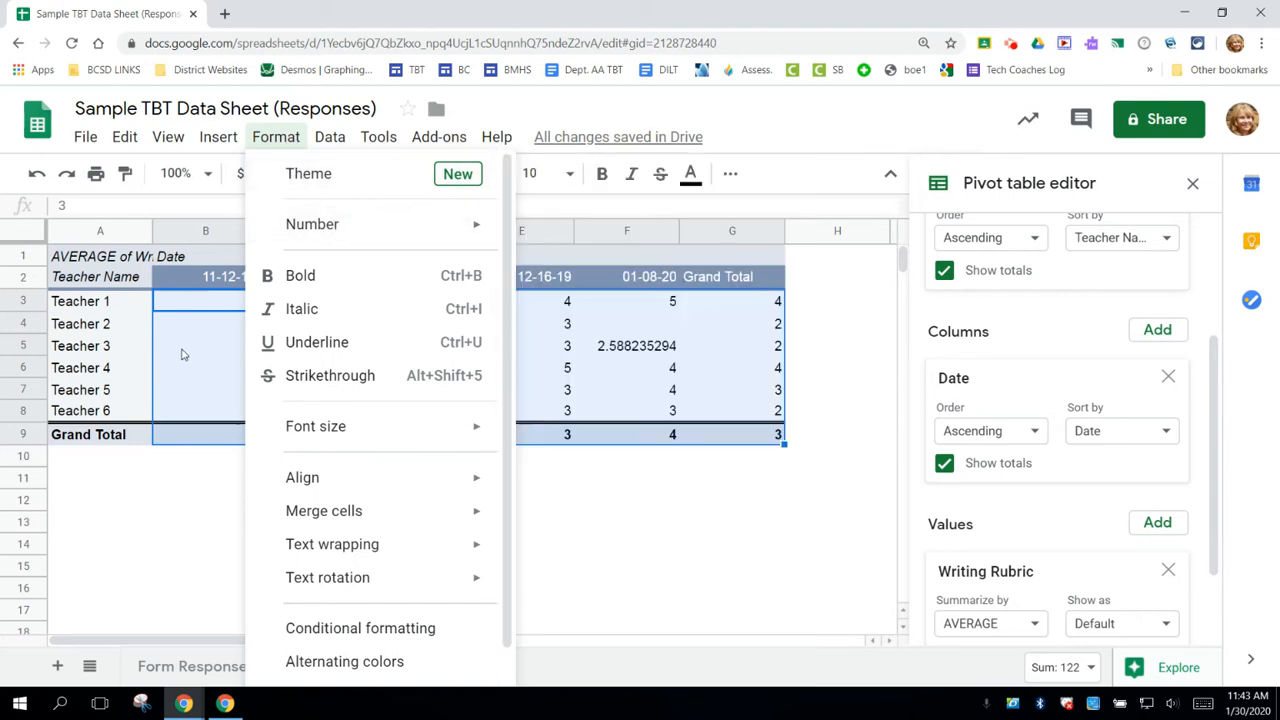
left_click(210, 197)
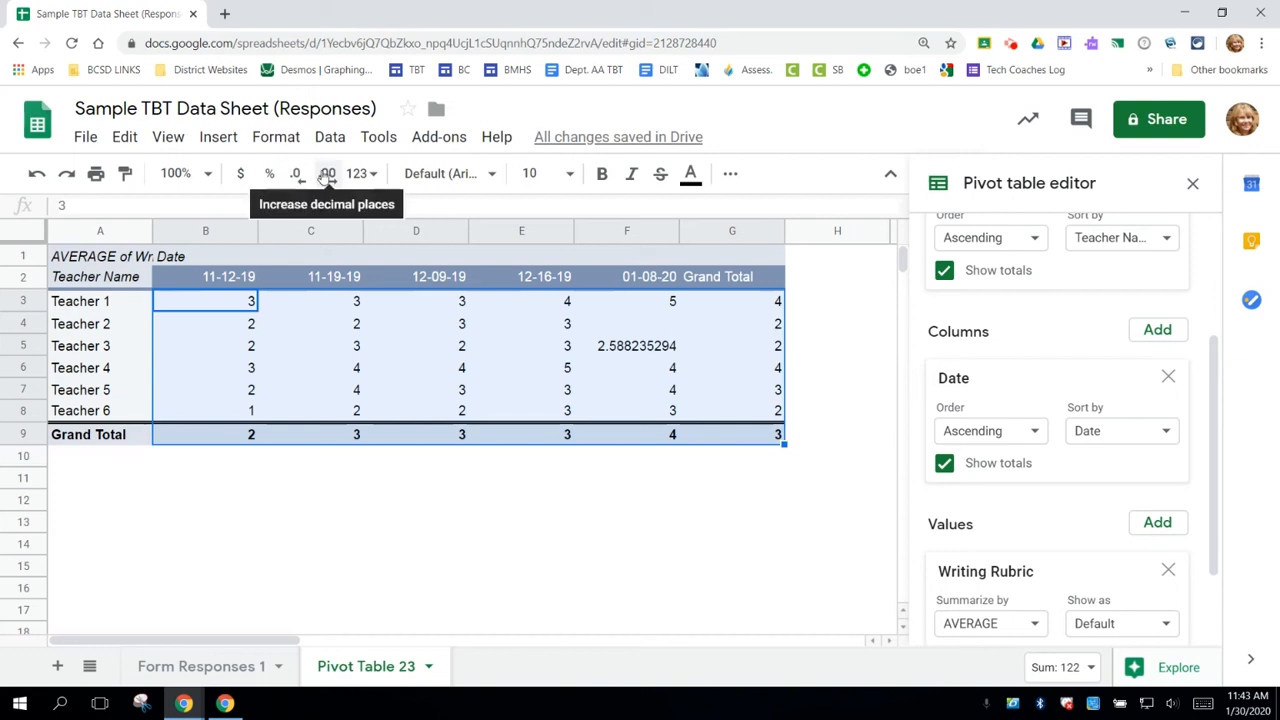
left_click(329, 175)
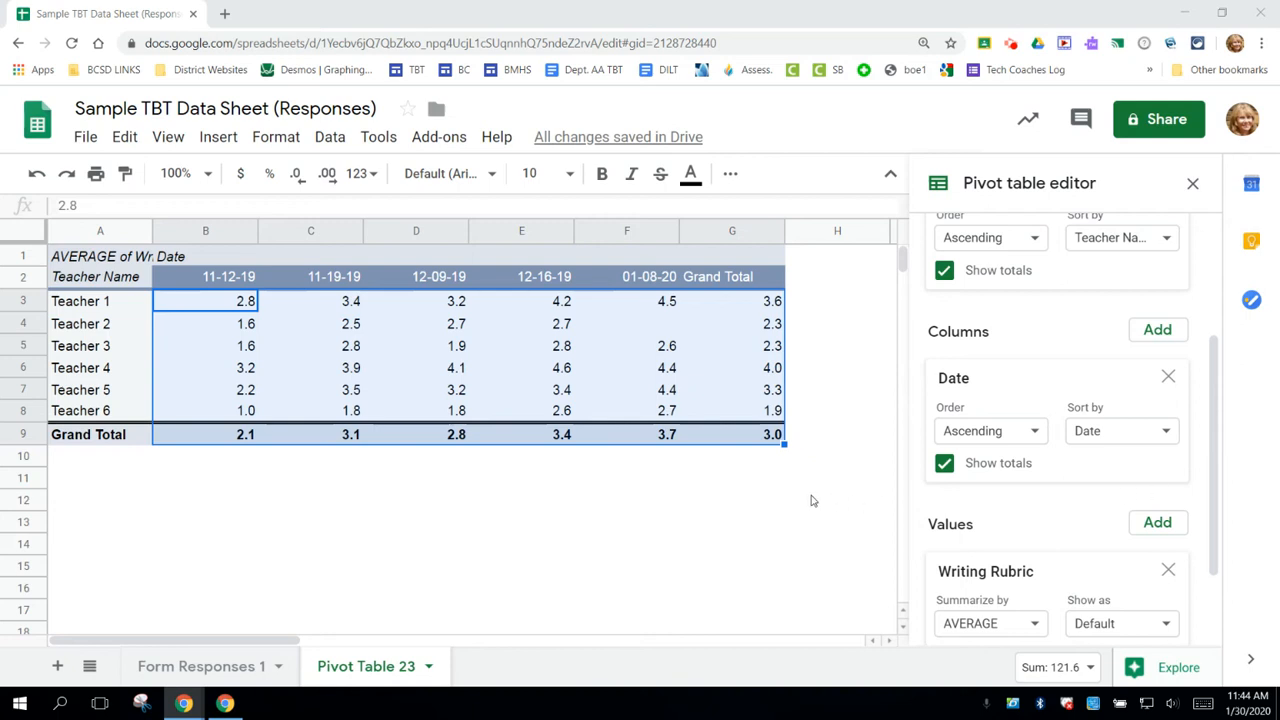
left_click(204, 506)
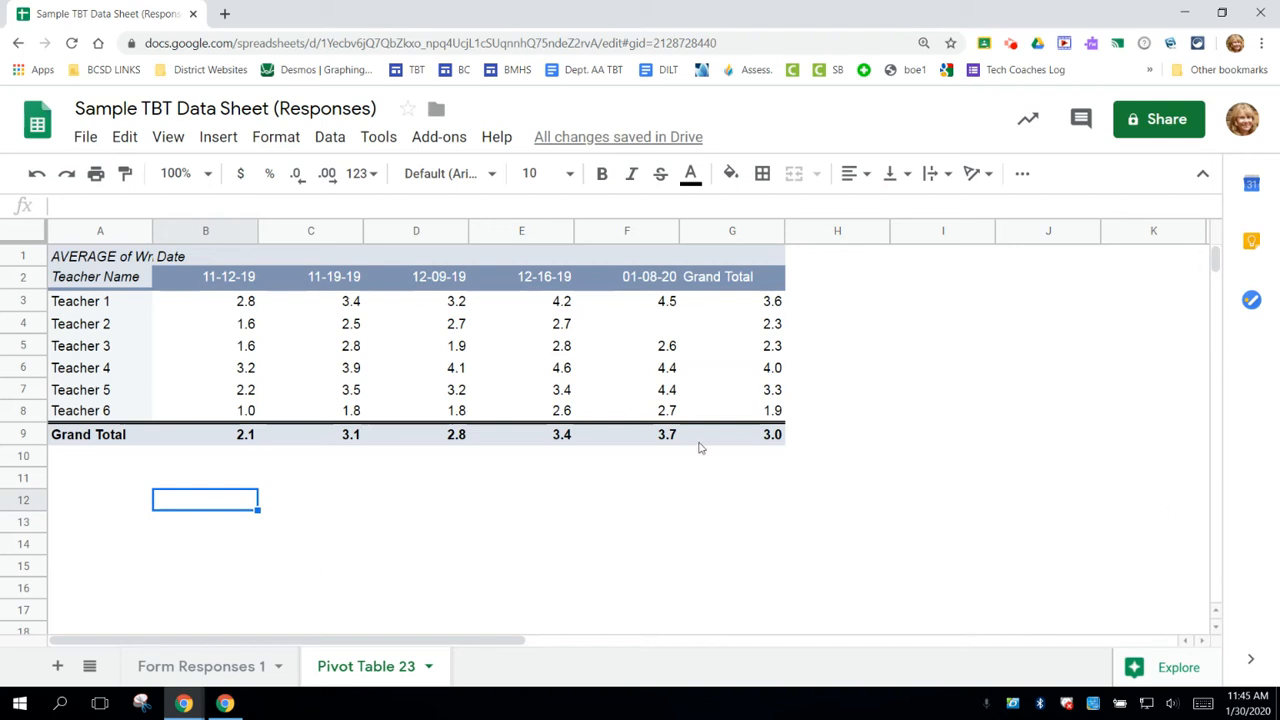
Step: Add Student as a second row field beneath Teacher Name in the pivot table
left_click(390, 284)
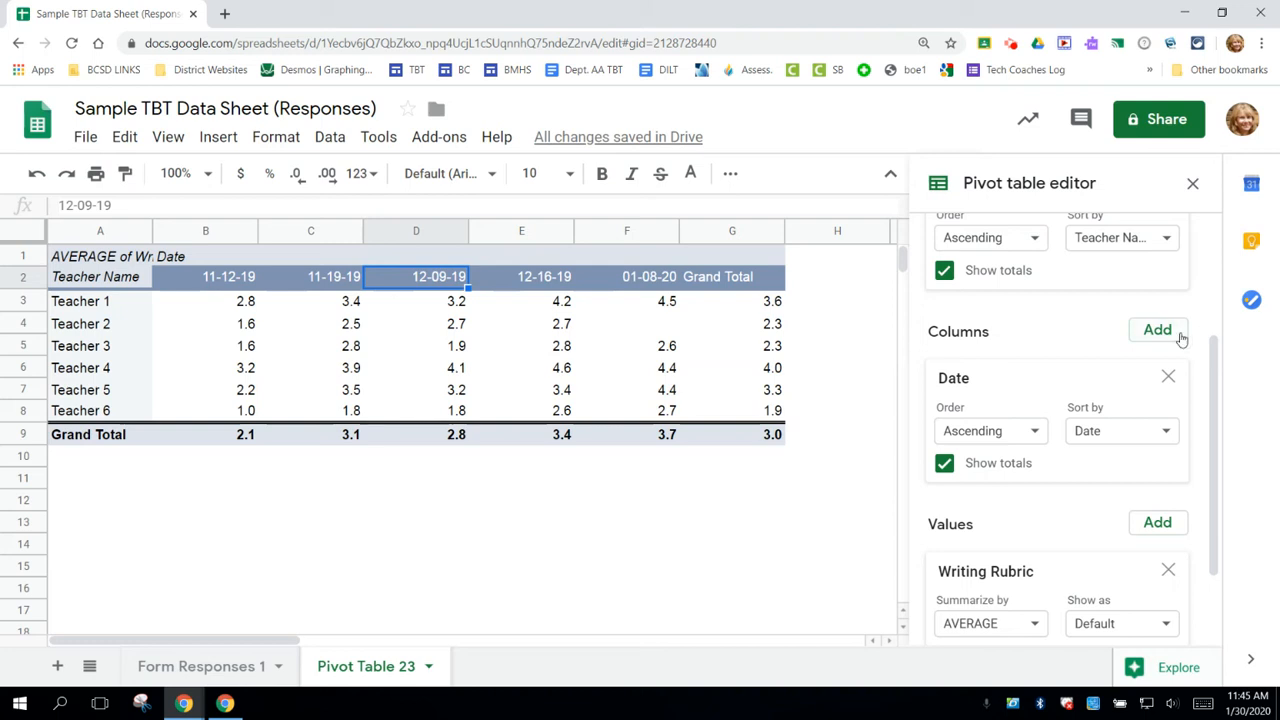
left_click_drag(1216, 373, 1201, 307)
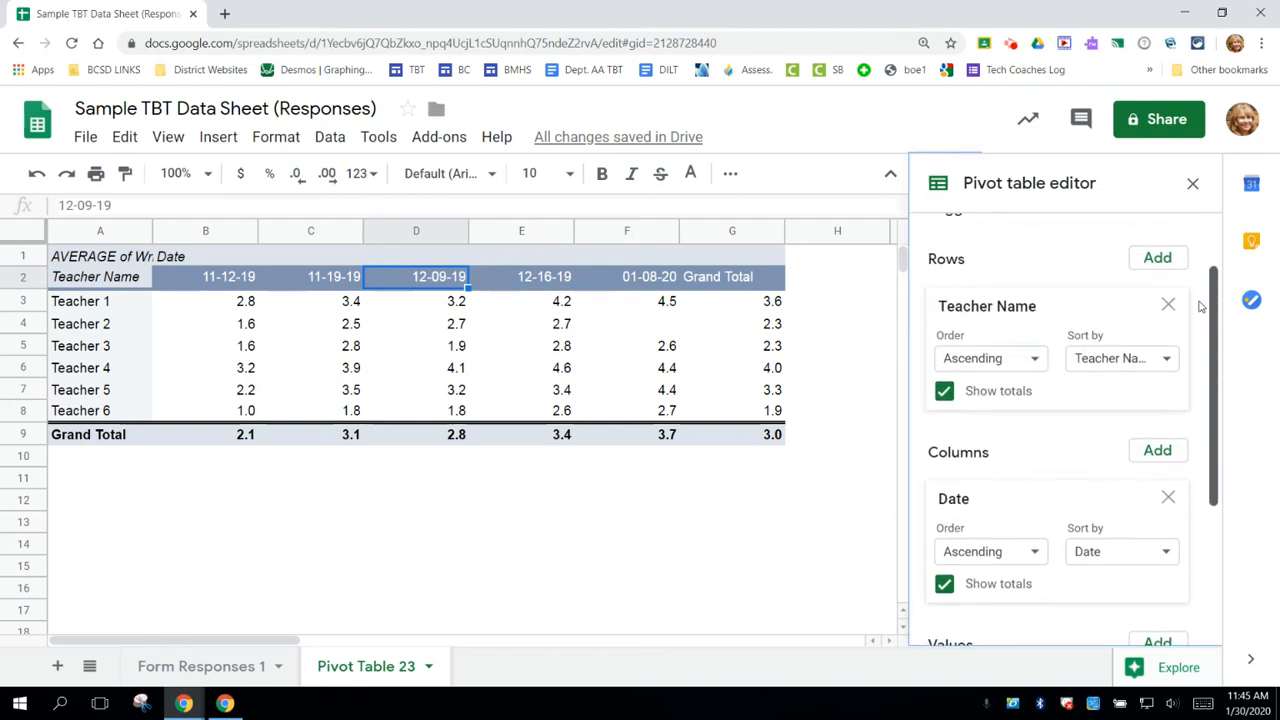
left_click(1160, 259)
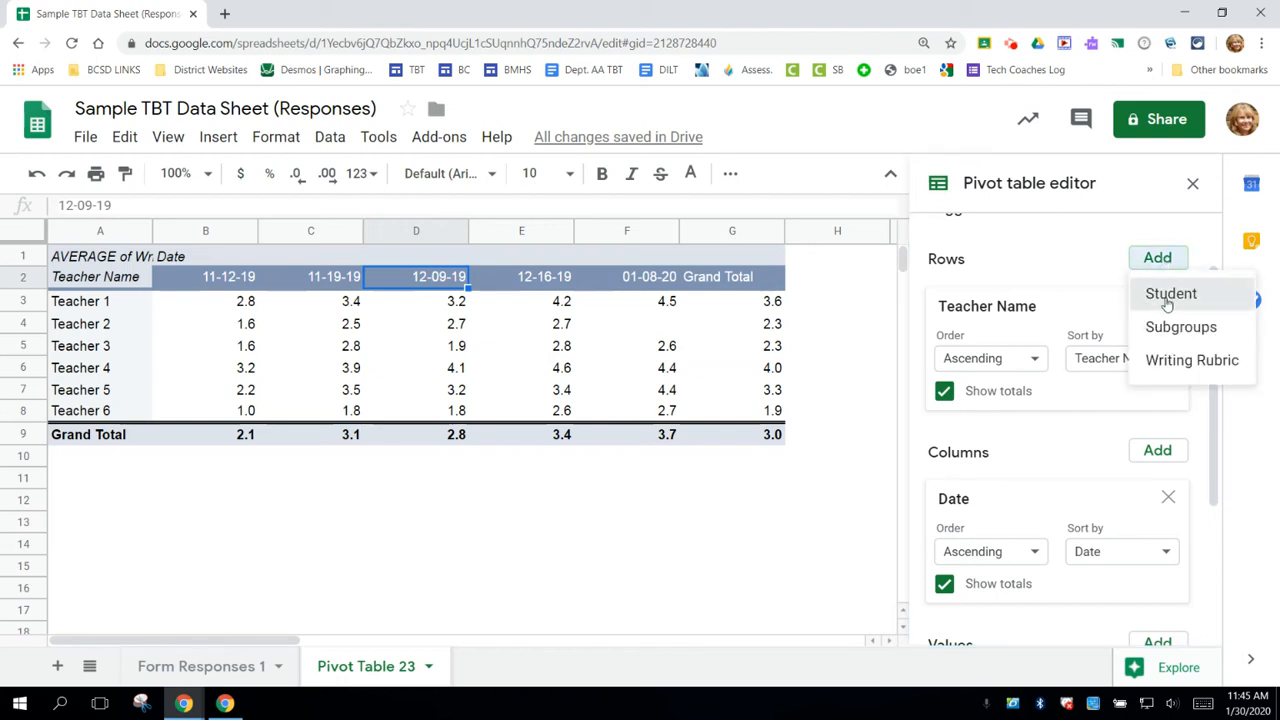
left_click(1166, 294)
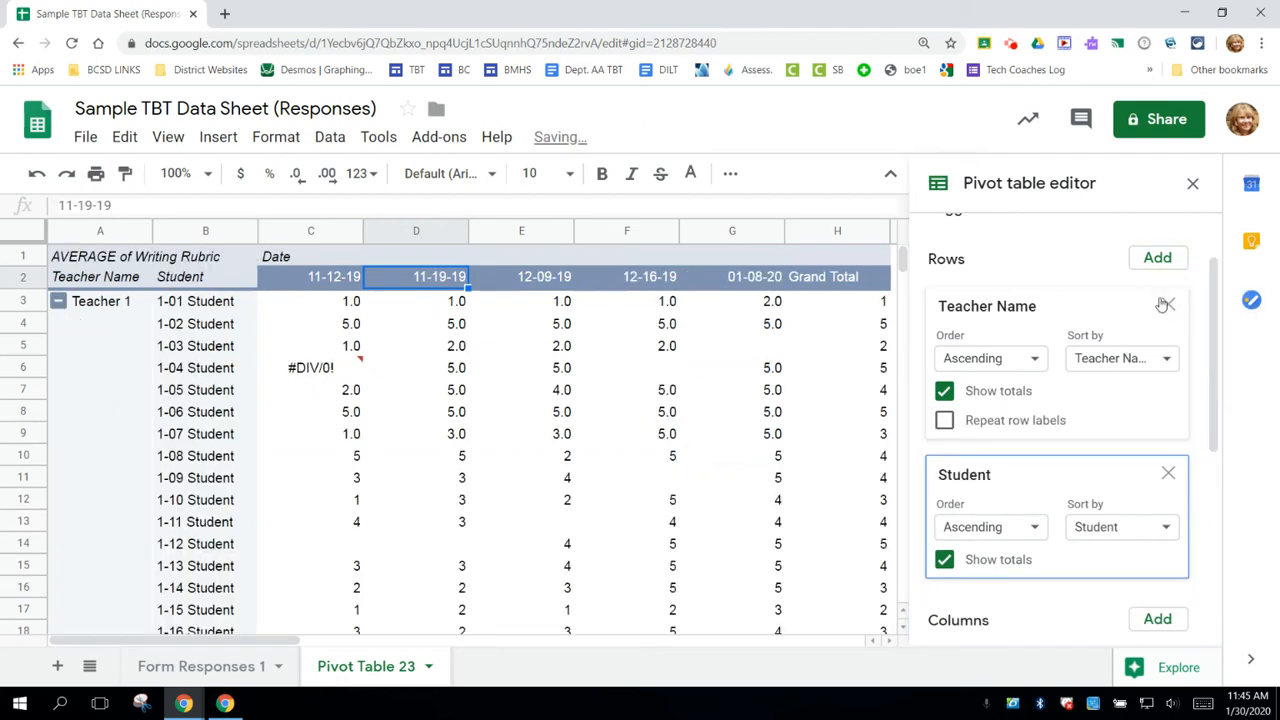
Step: Look through the student rows and collapse the groups of Teacher 1 through Teacher 6 to their totals
scroll(903, 270, "down", 5)
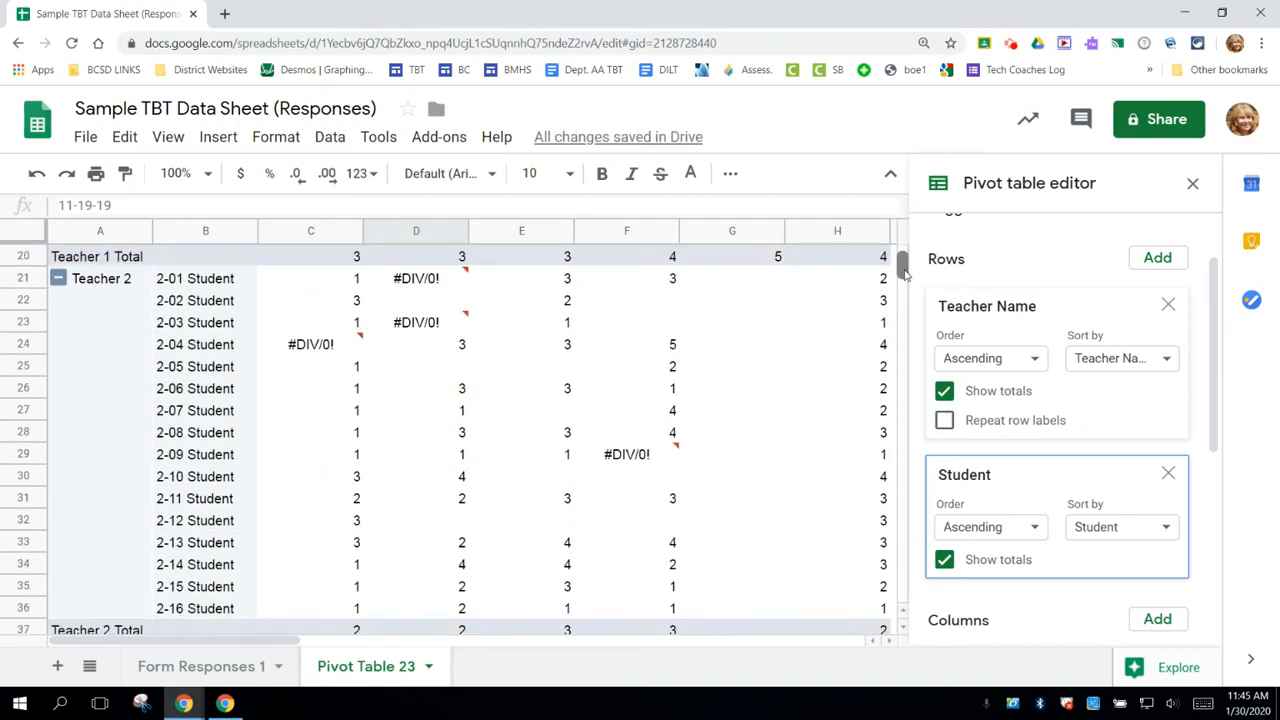
scroll(903, 270, "down", 5)
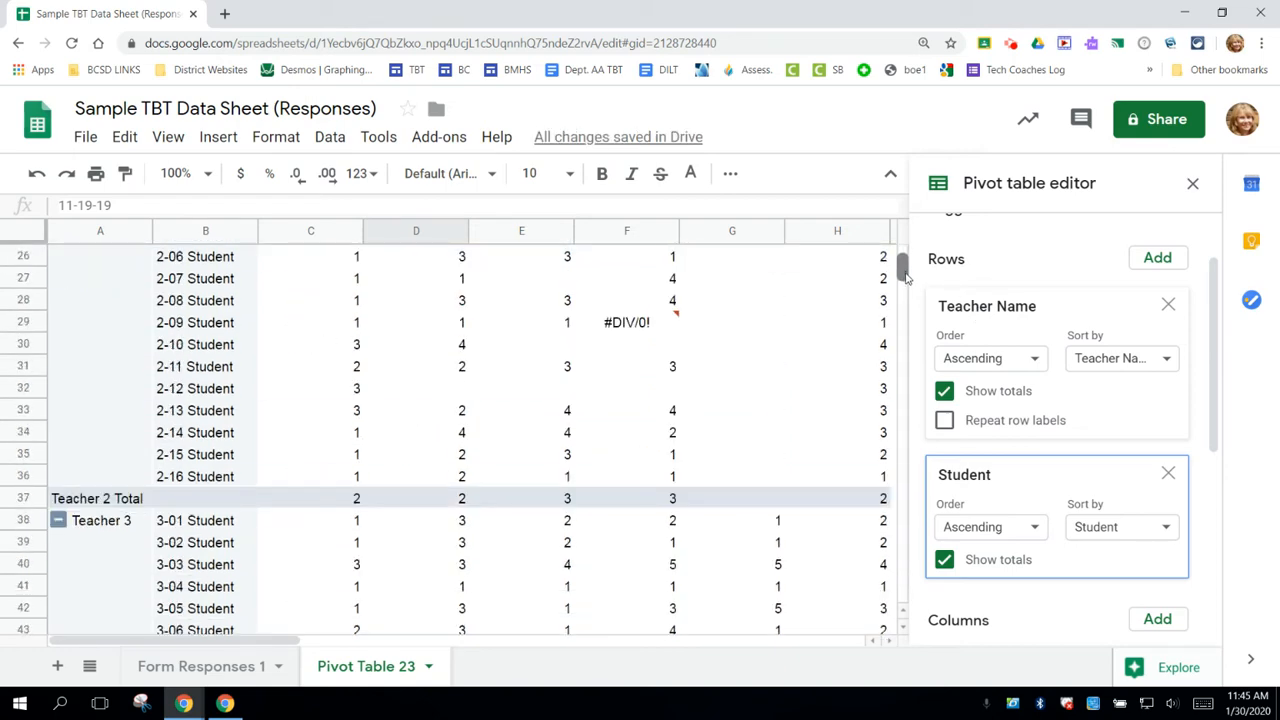
left_click_drag(903, 278, 905, 262)
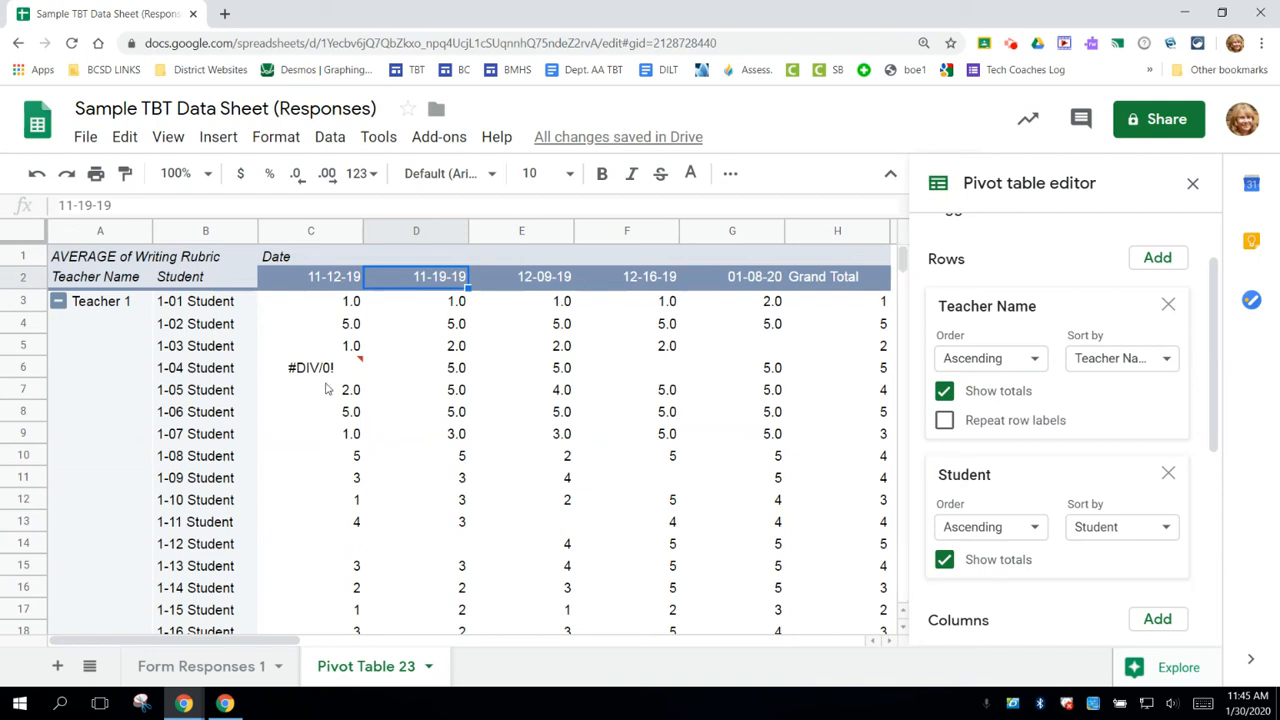
mouse_move(326, 372)
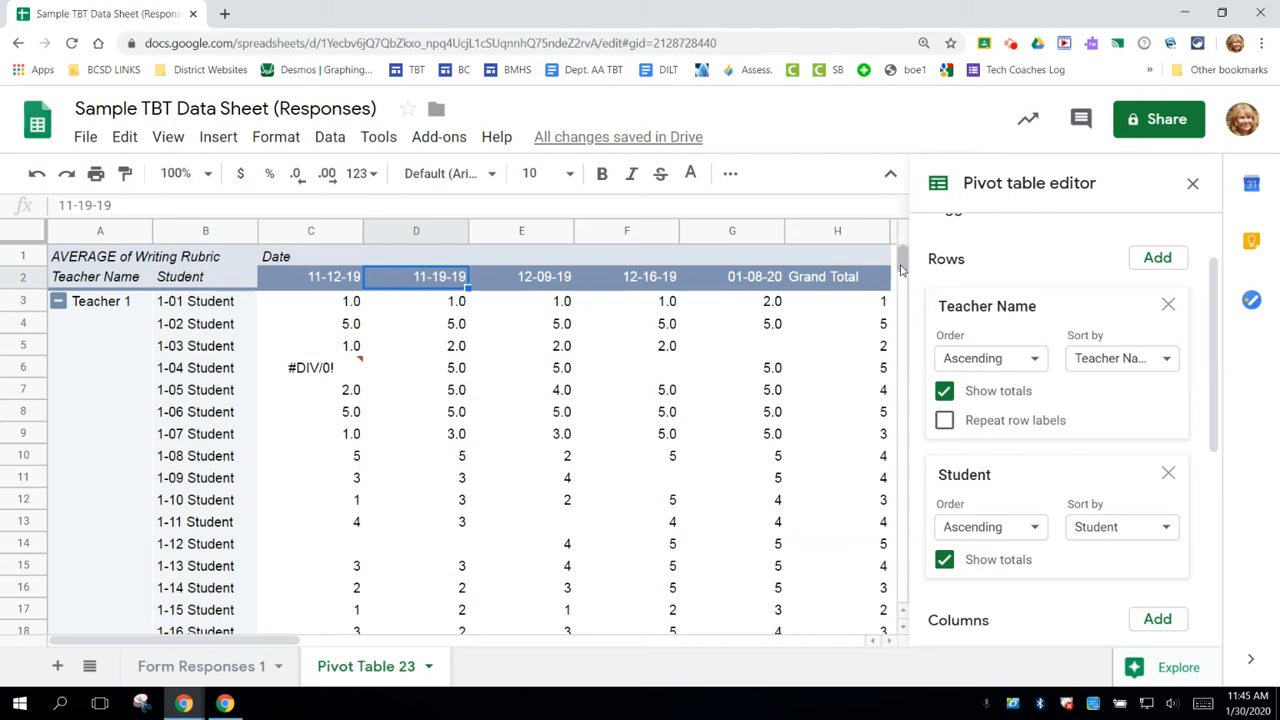
left_click(59, 303)
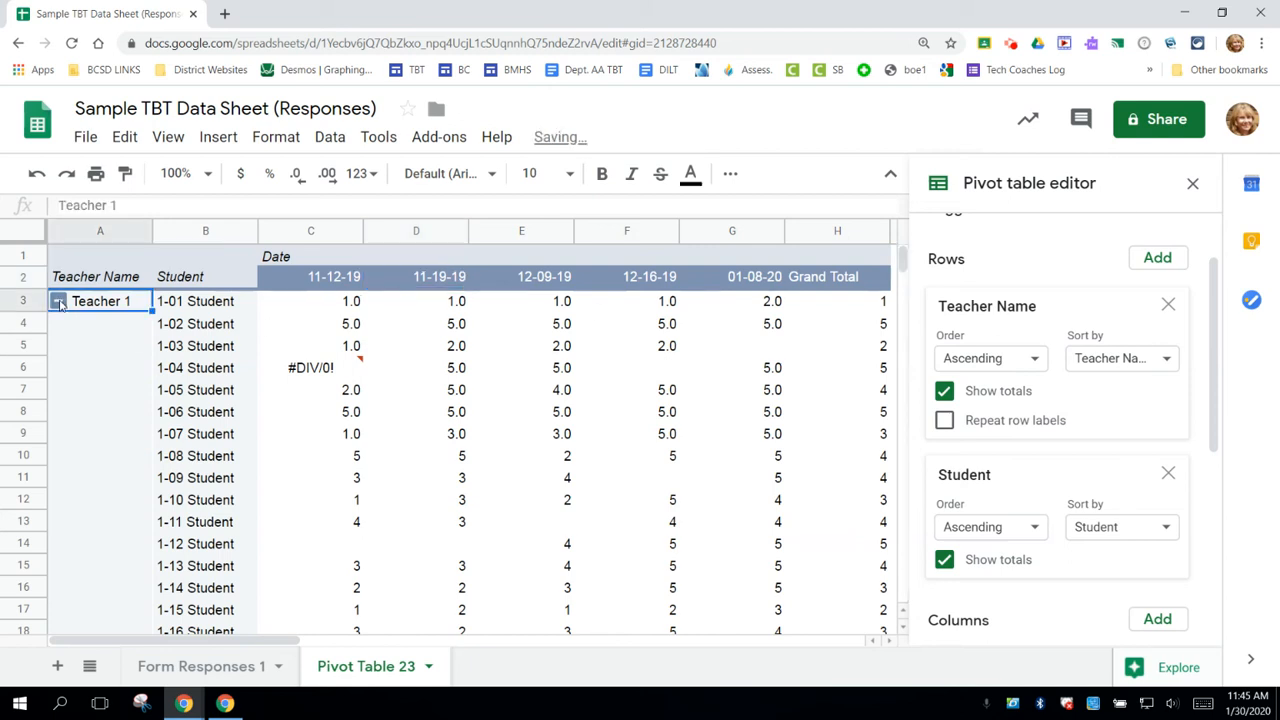
left_click(58, 323)
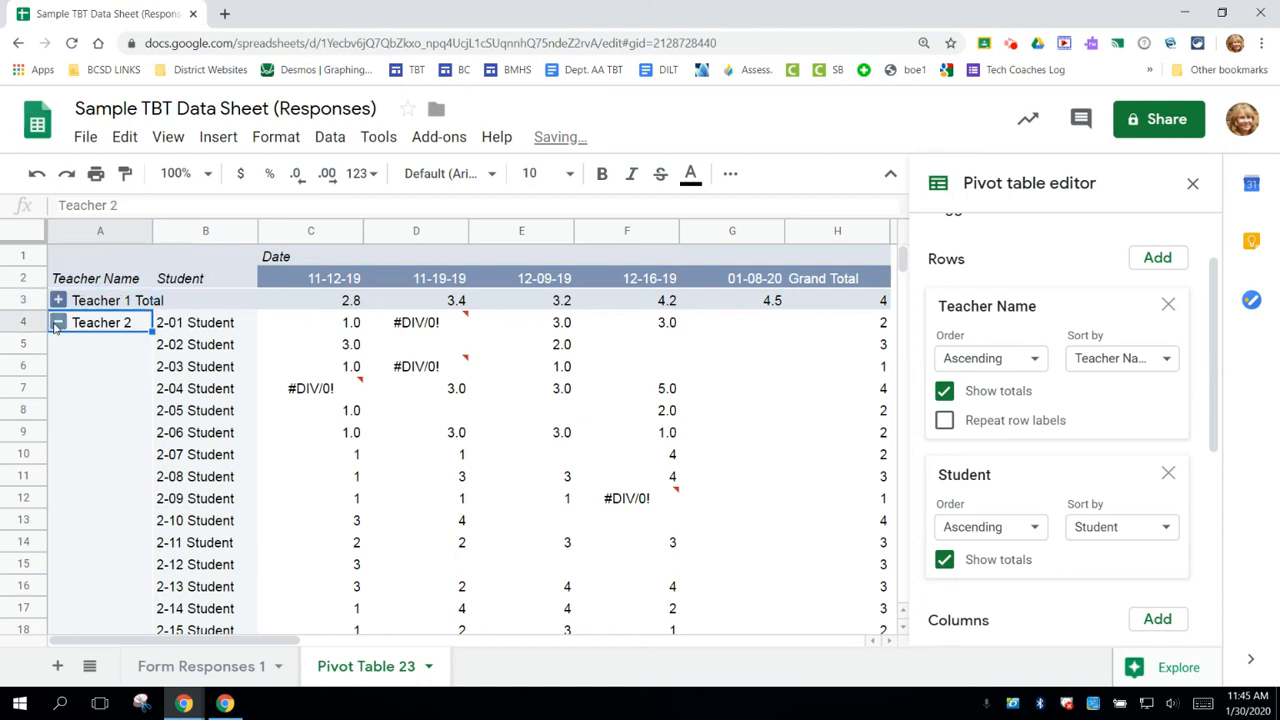
left_click(58, 344)
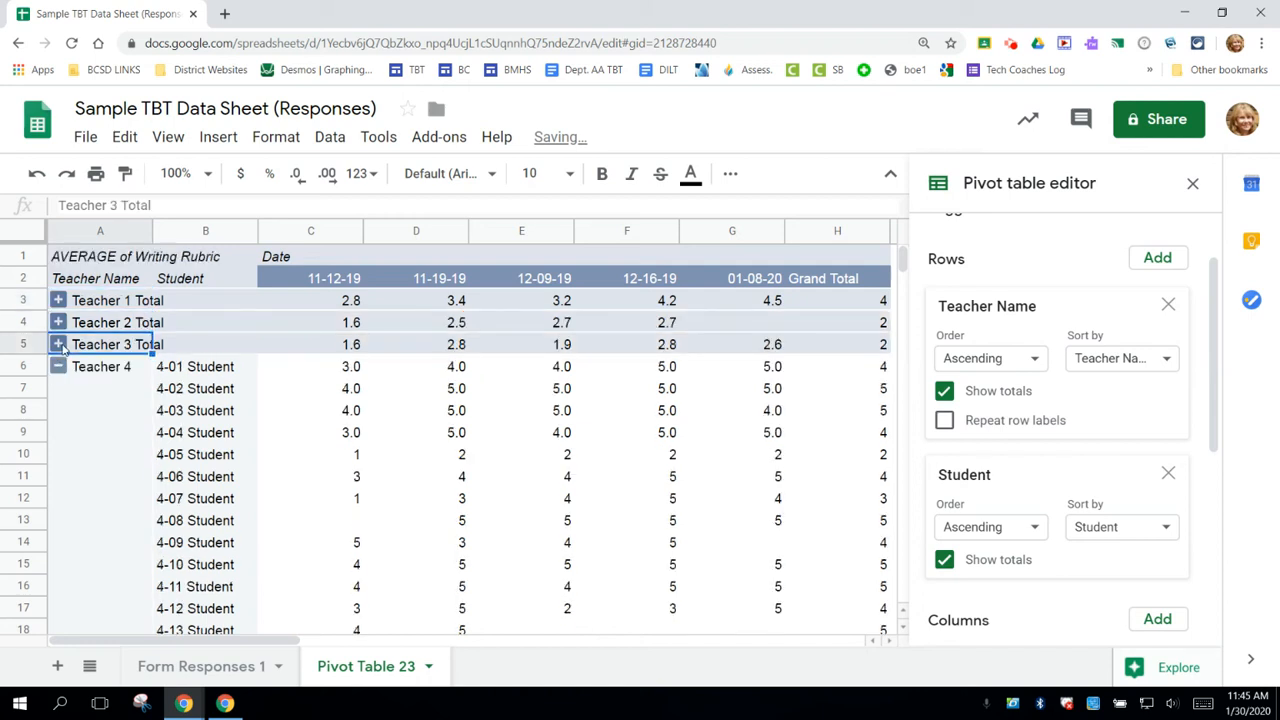
left_click(58, 366)
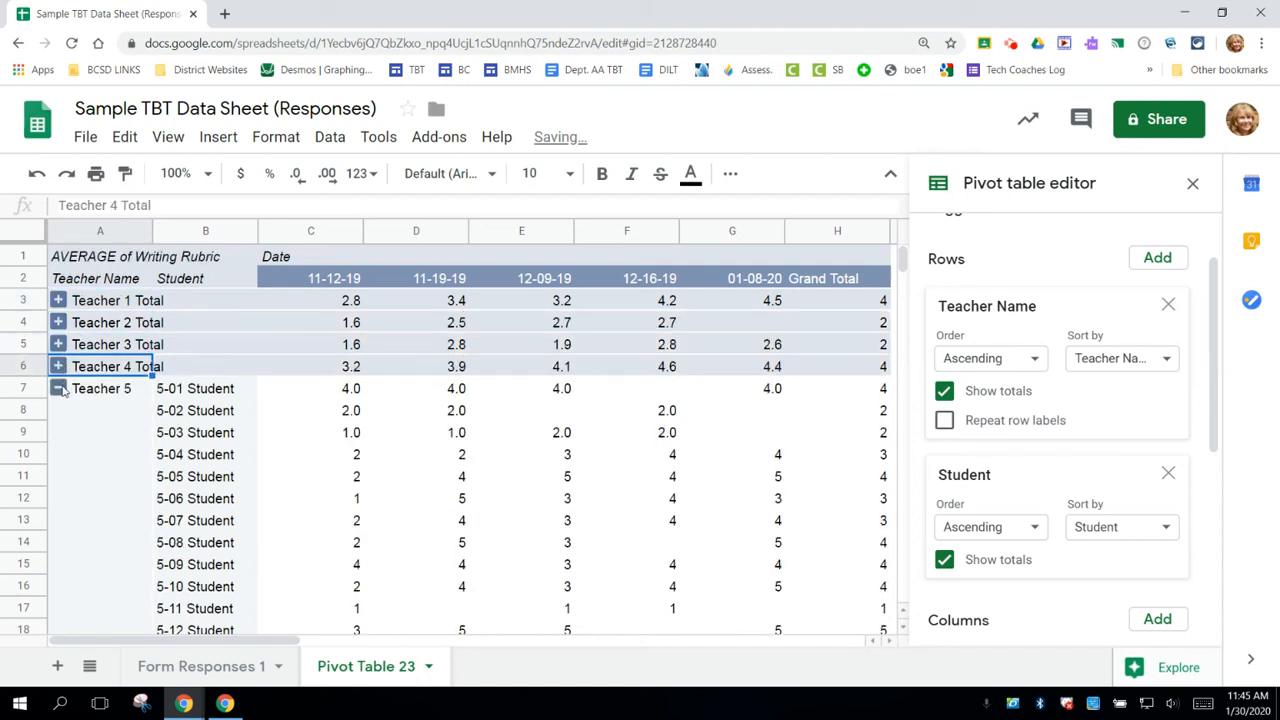
left_click(58, 388)
left_click(58, 410)
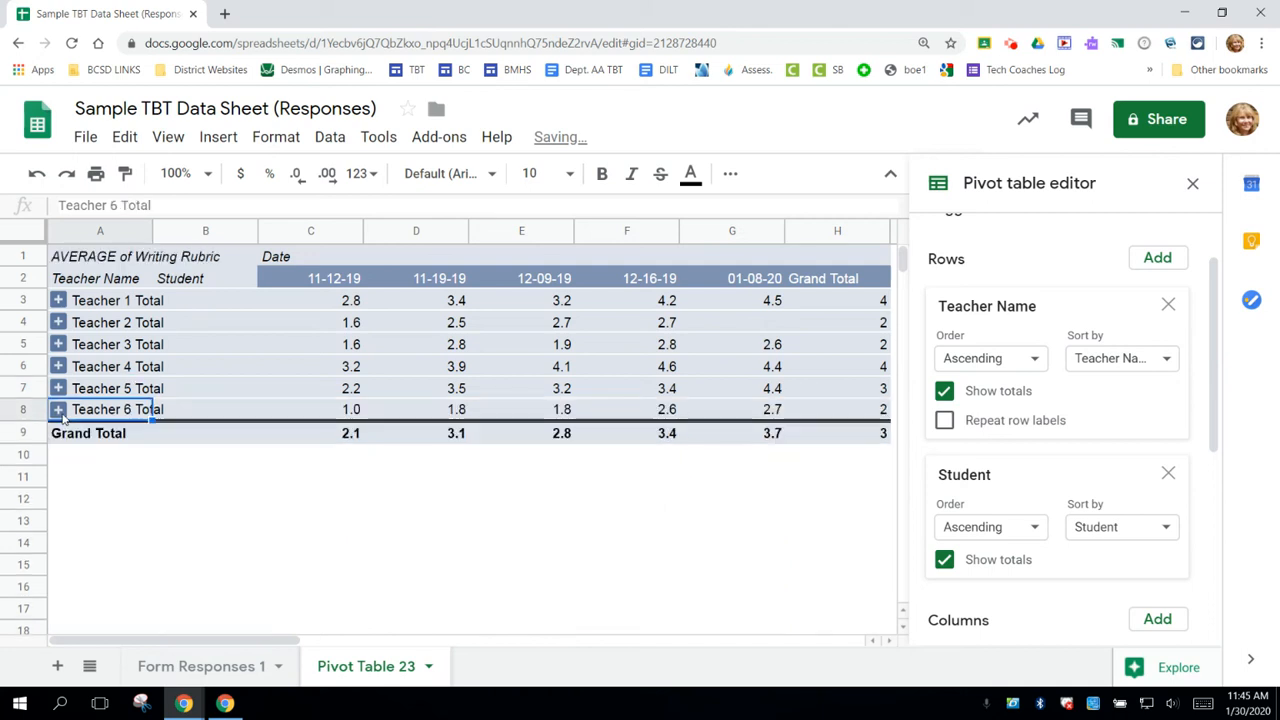
Step: Expand the Teacher 2 group to view its students, collapse it again and close the pivot table editor
left_click(58, 322)
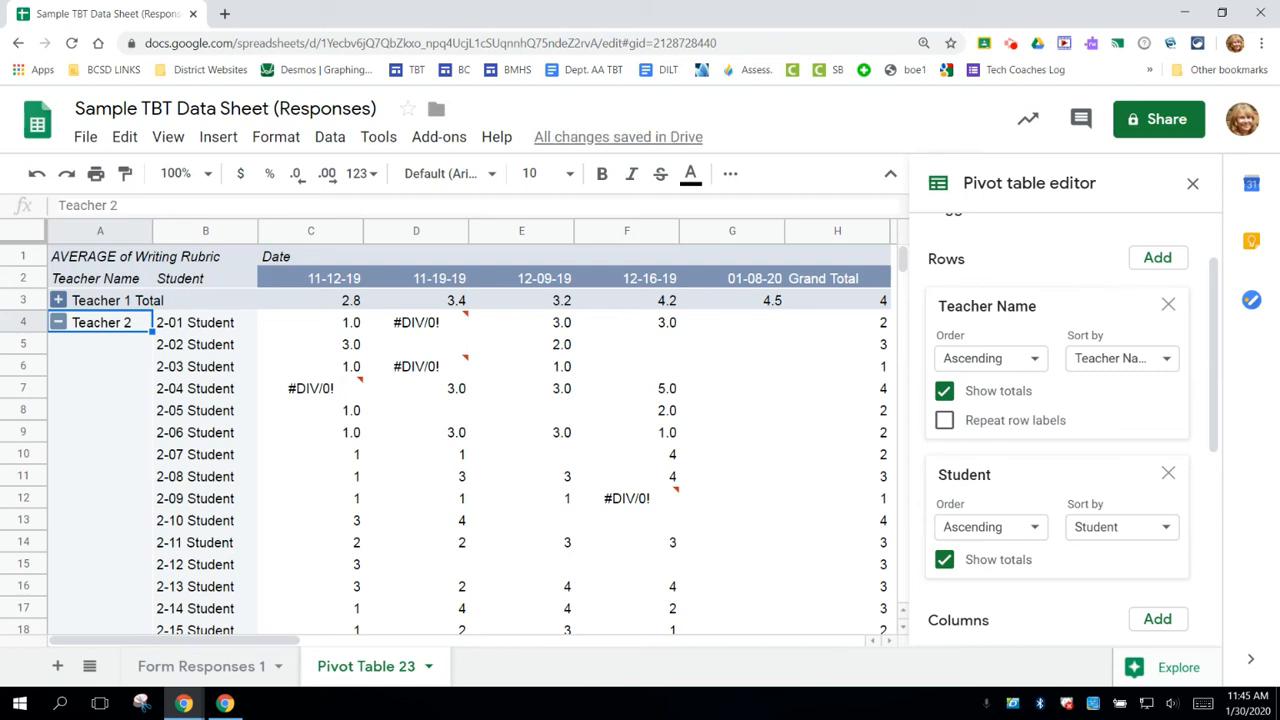
left_click(58, 322)
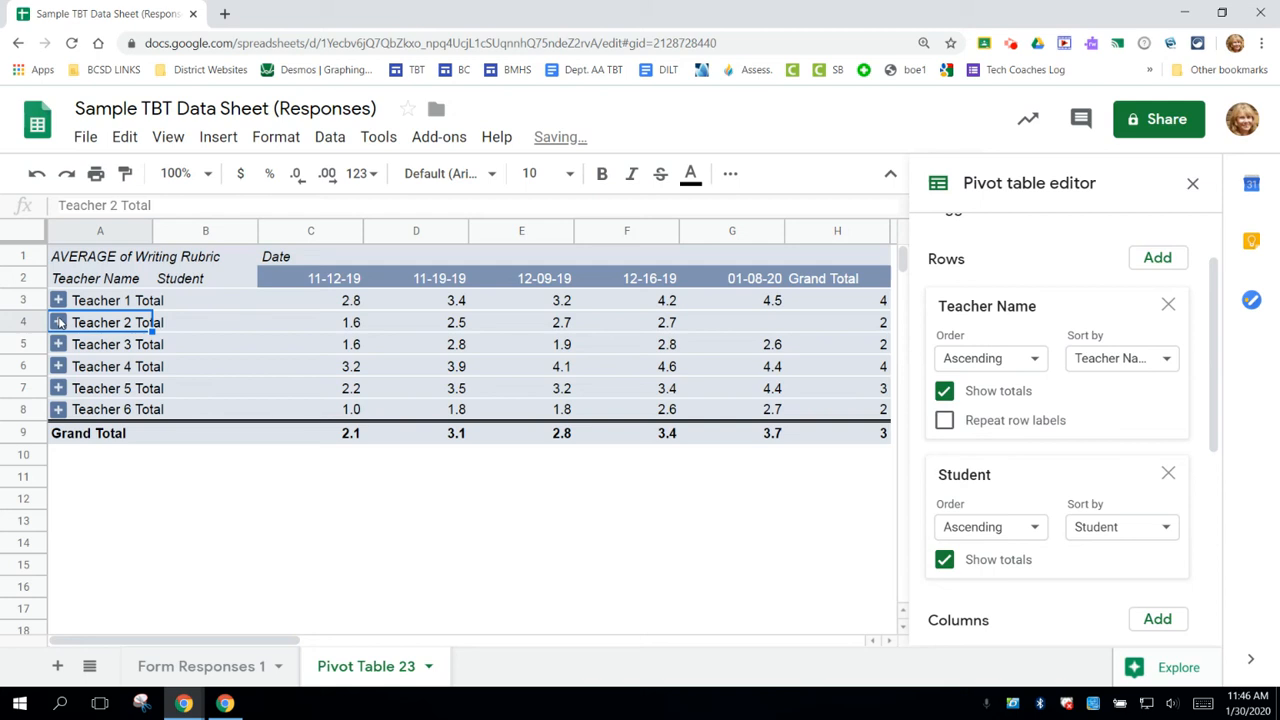
left_click(1193, 185)
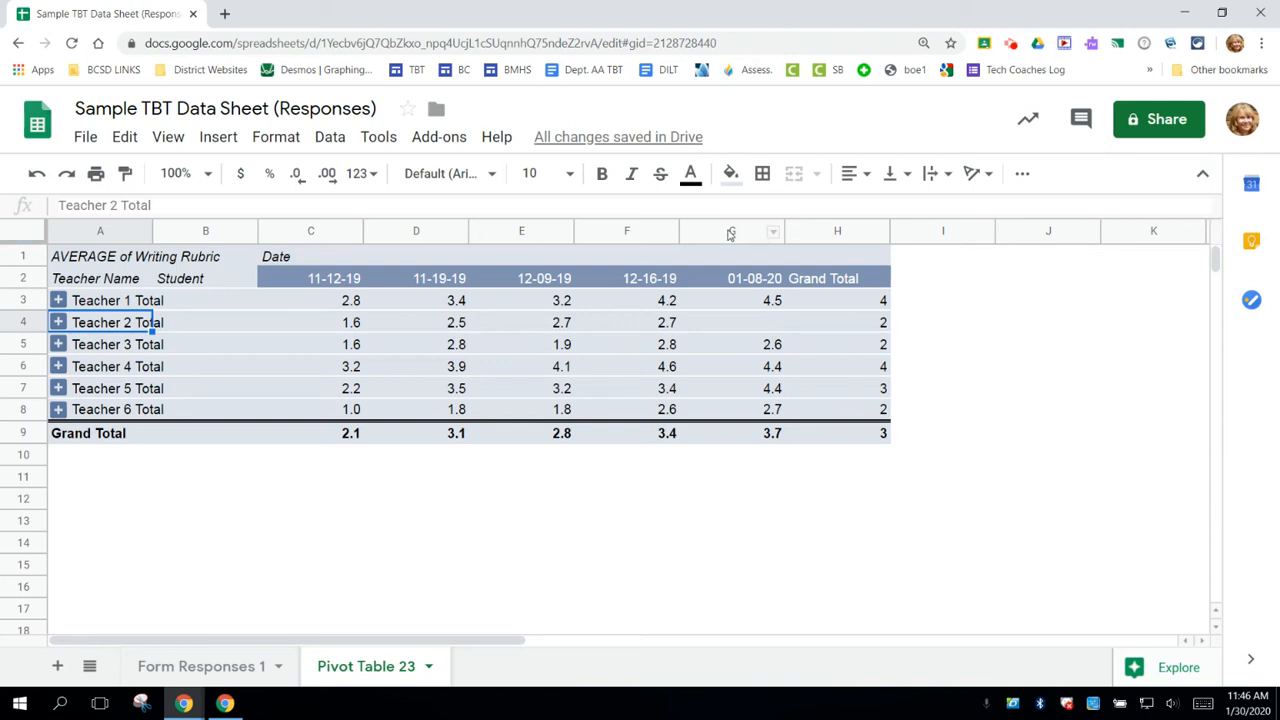
Step: Create a single-color conditional formatting rule on columns C through G for cells less than 3.o
left_click_drag(316, 231, 724, 238)
left_click(272, 145)
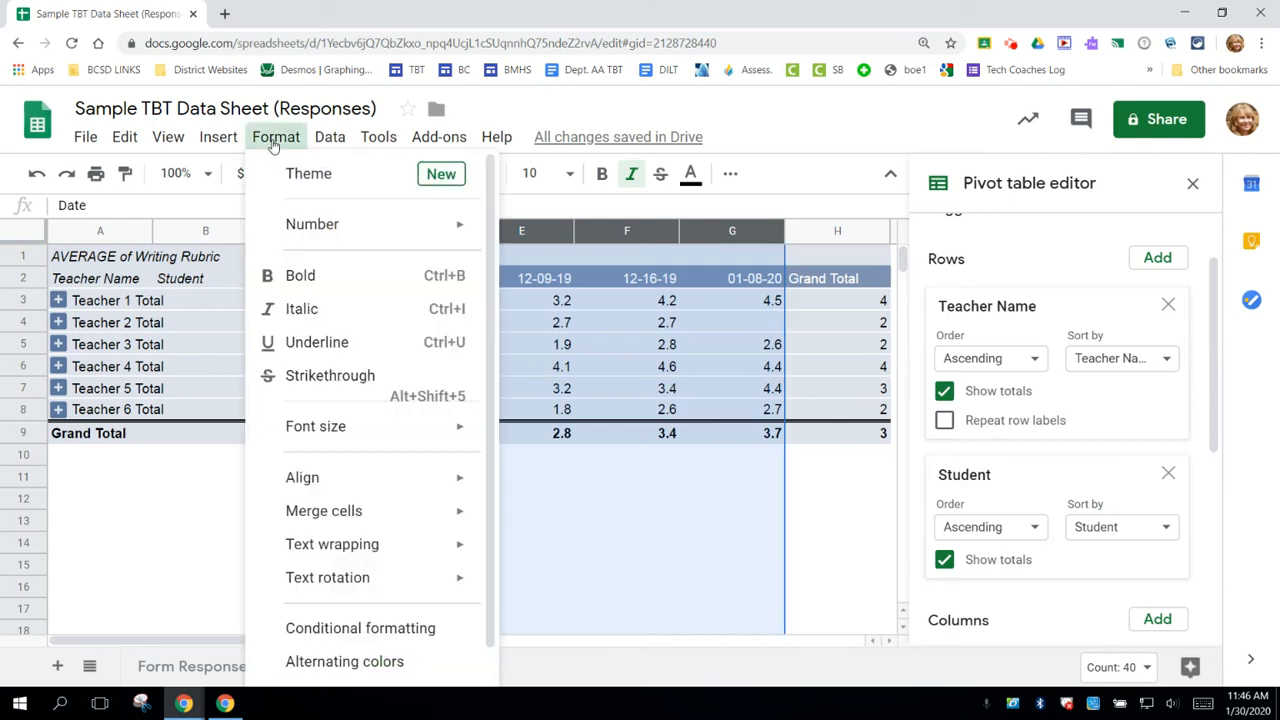
left_click(360, 628)
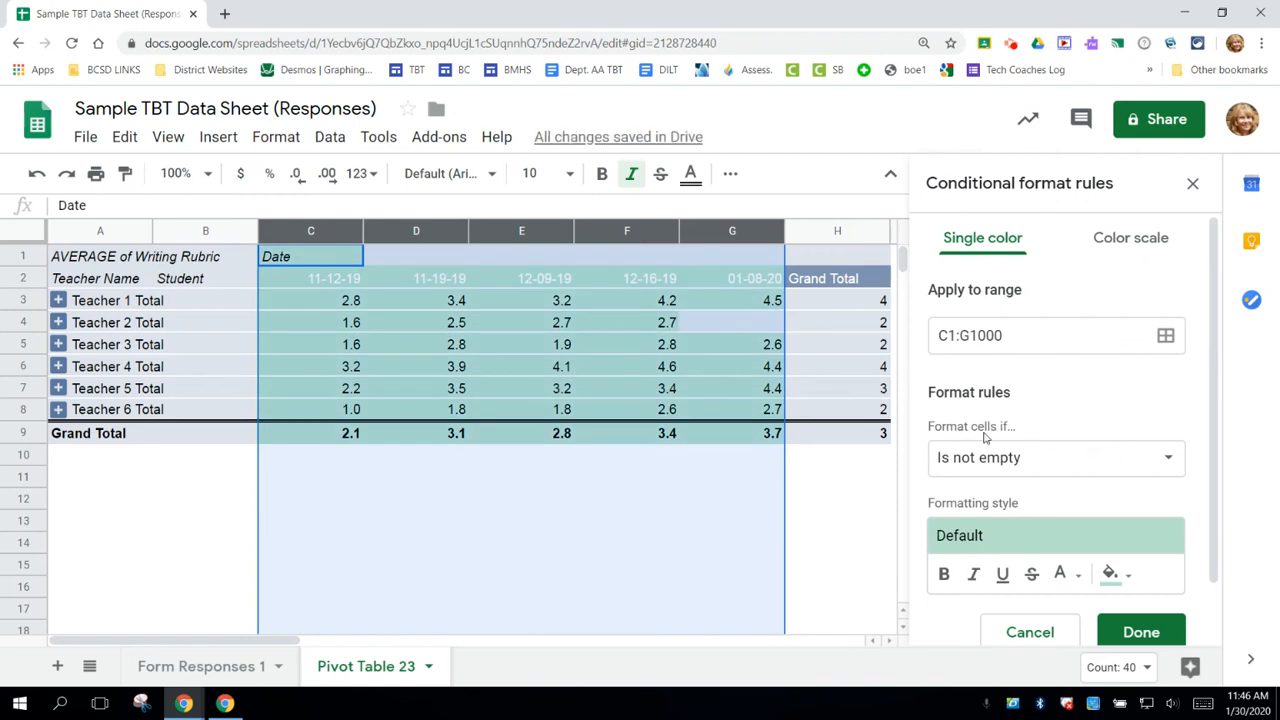
left_click(1047, 461)
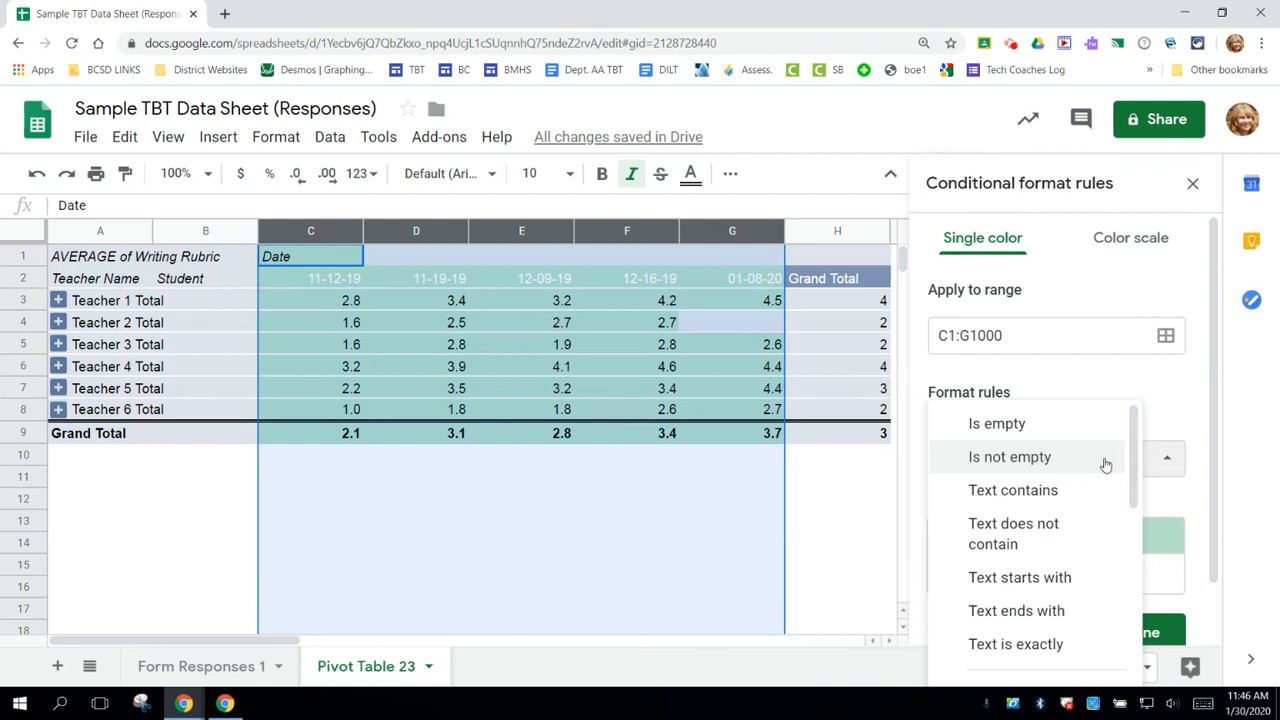
left_click_drag(1138, 455, 1138, 615)
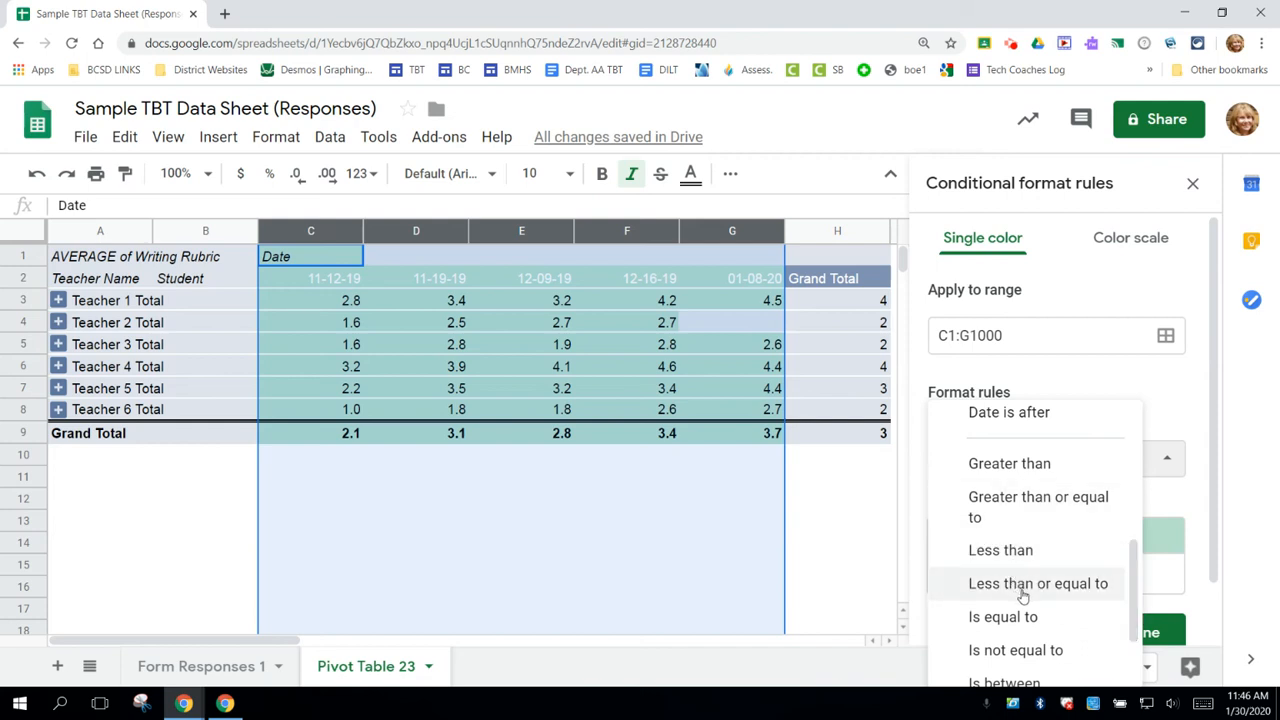
left_click(1022, 556)
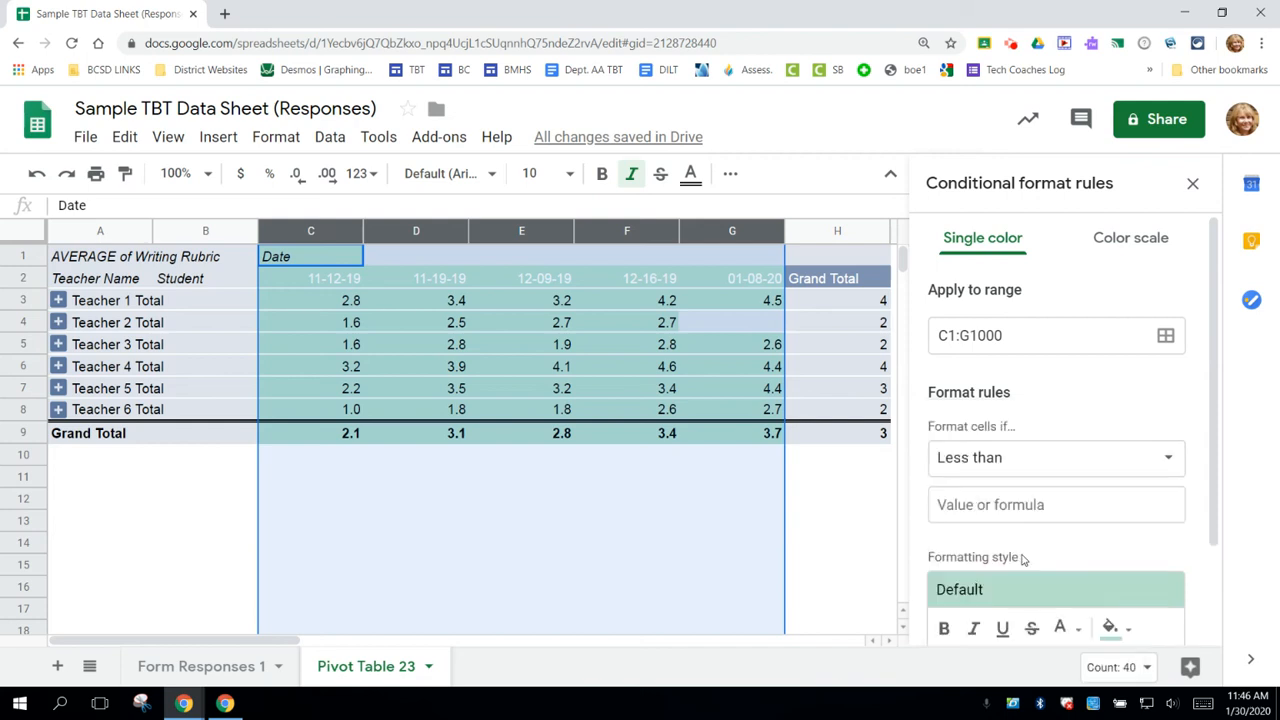
left_click(994, 505)
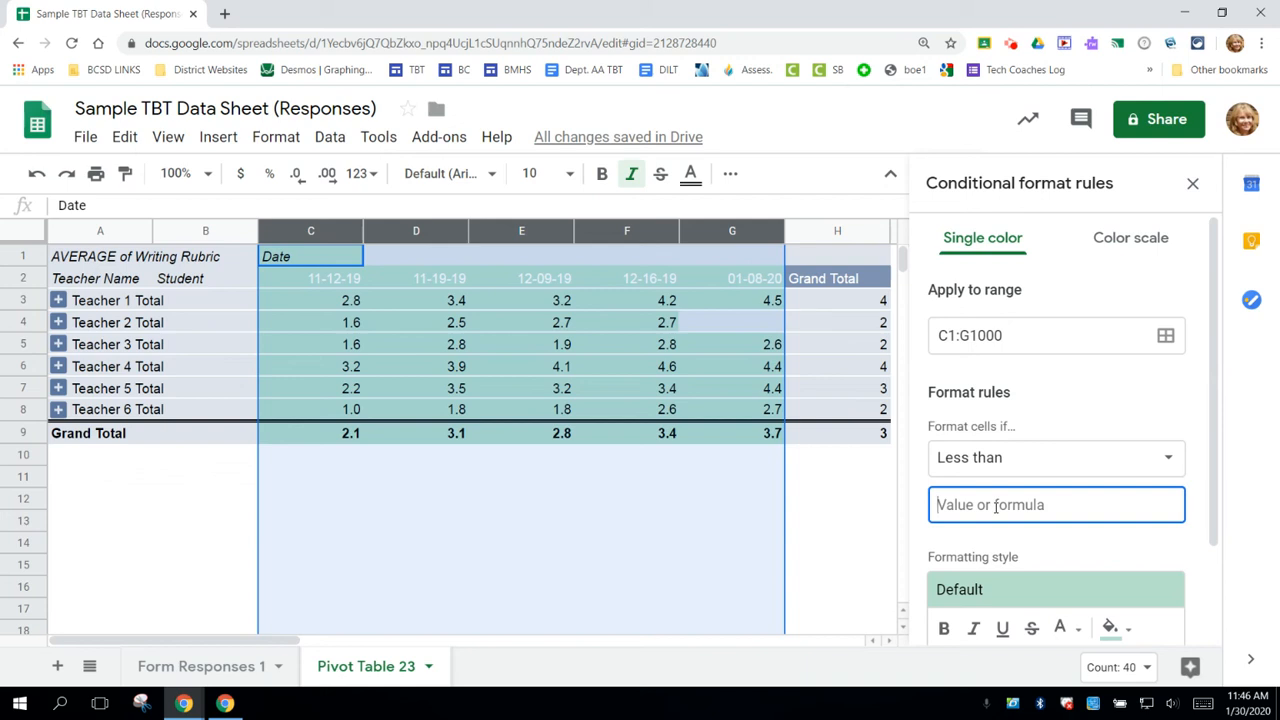
type("3.0")
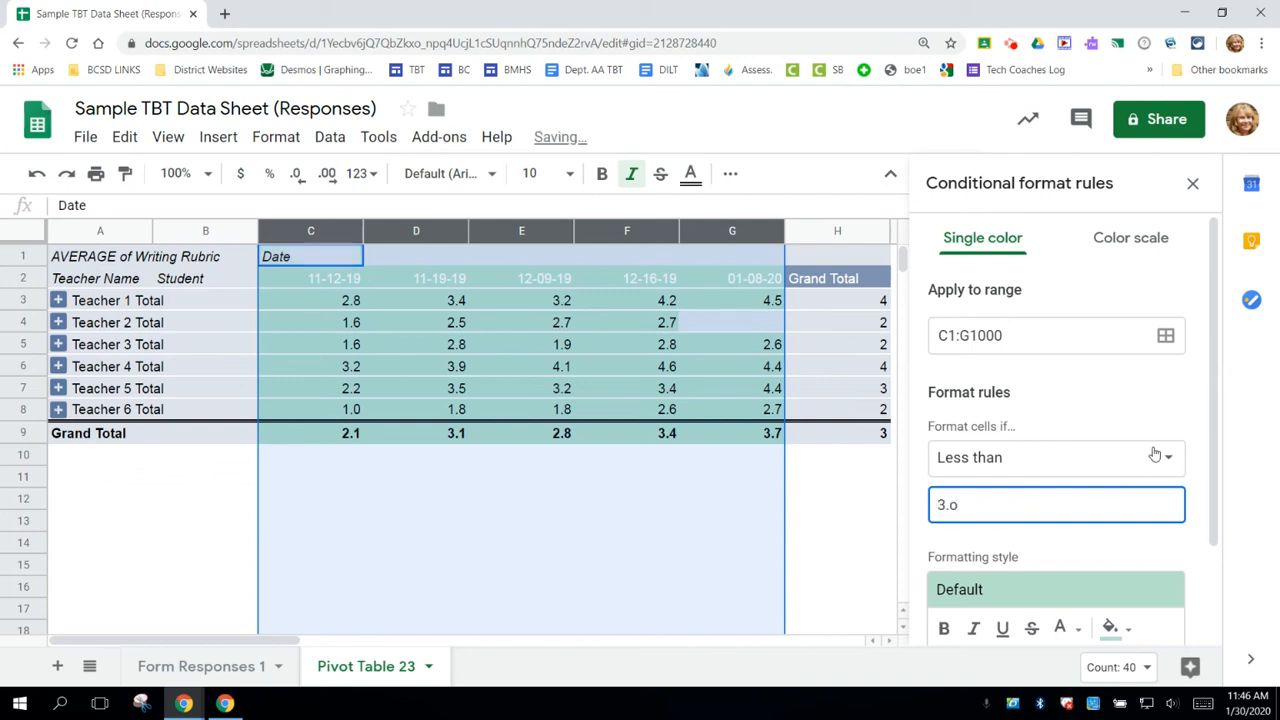
Step: Give the conditional formatting rule a light red fill and save it
left_click_drag(1214, 471, 1214, 533)
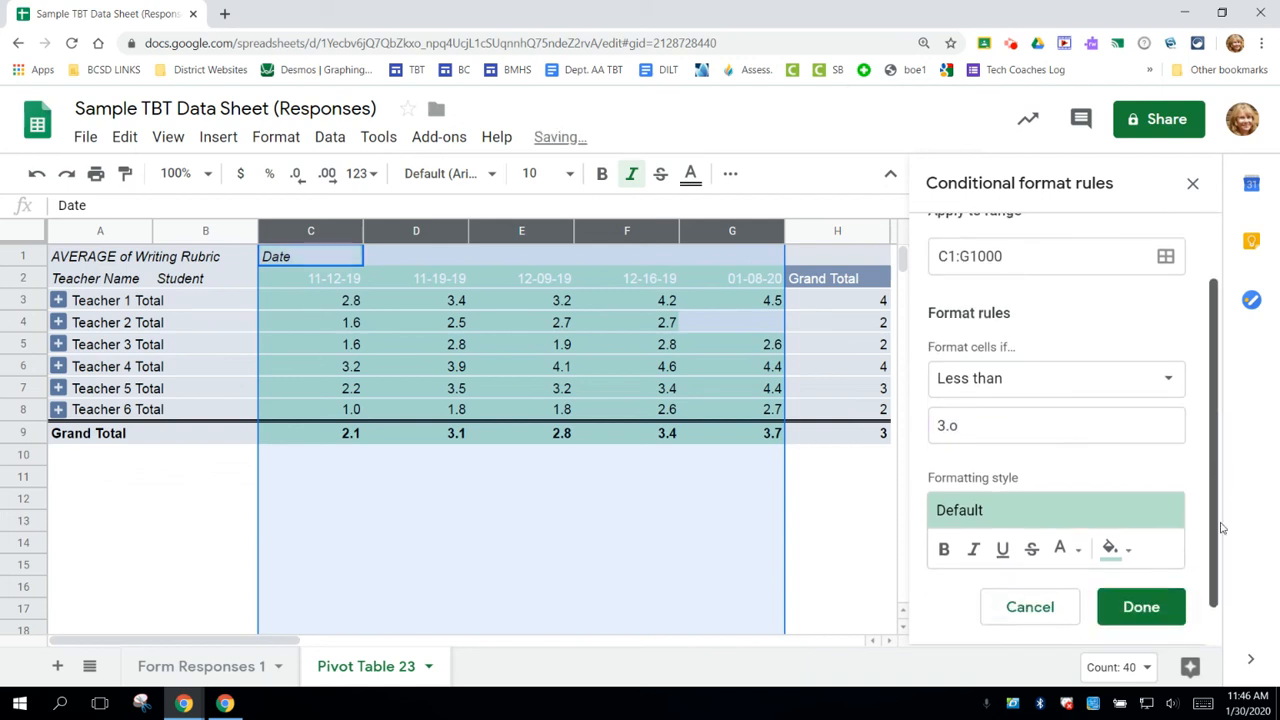
left_click(1130, 554)
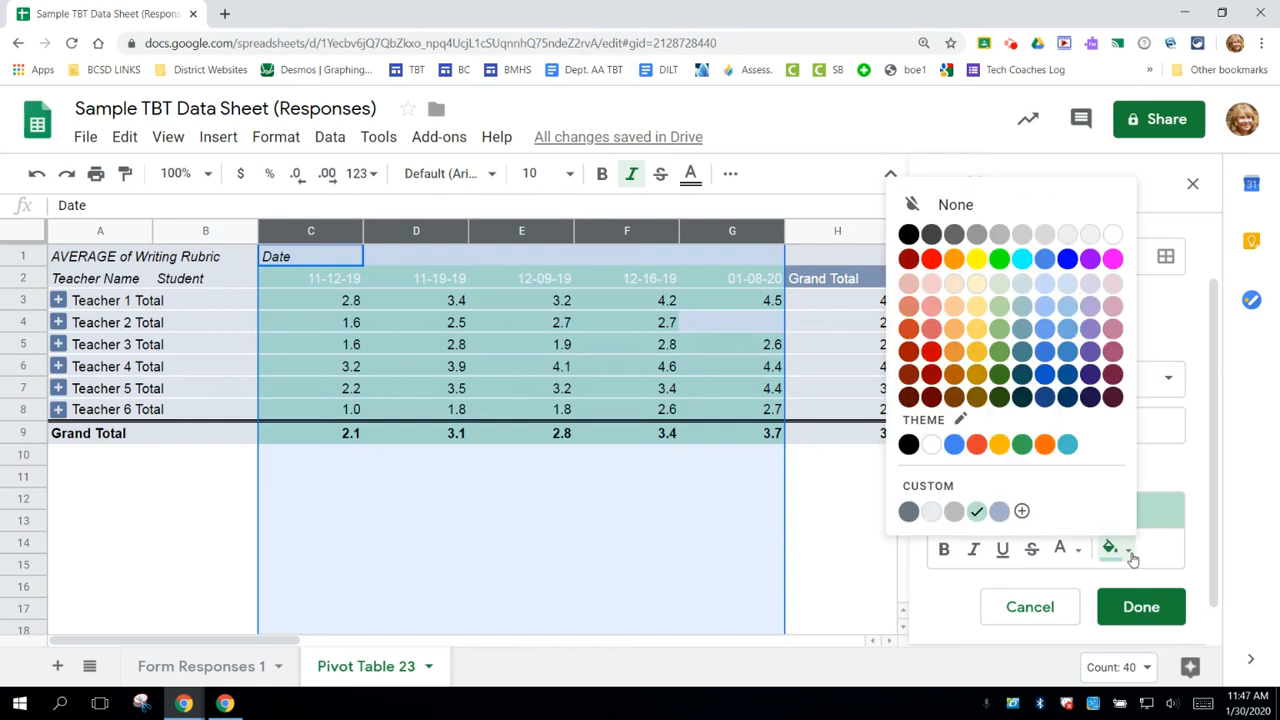
left_click(932, 283)
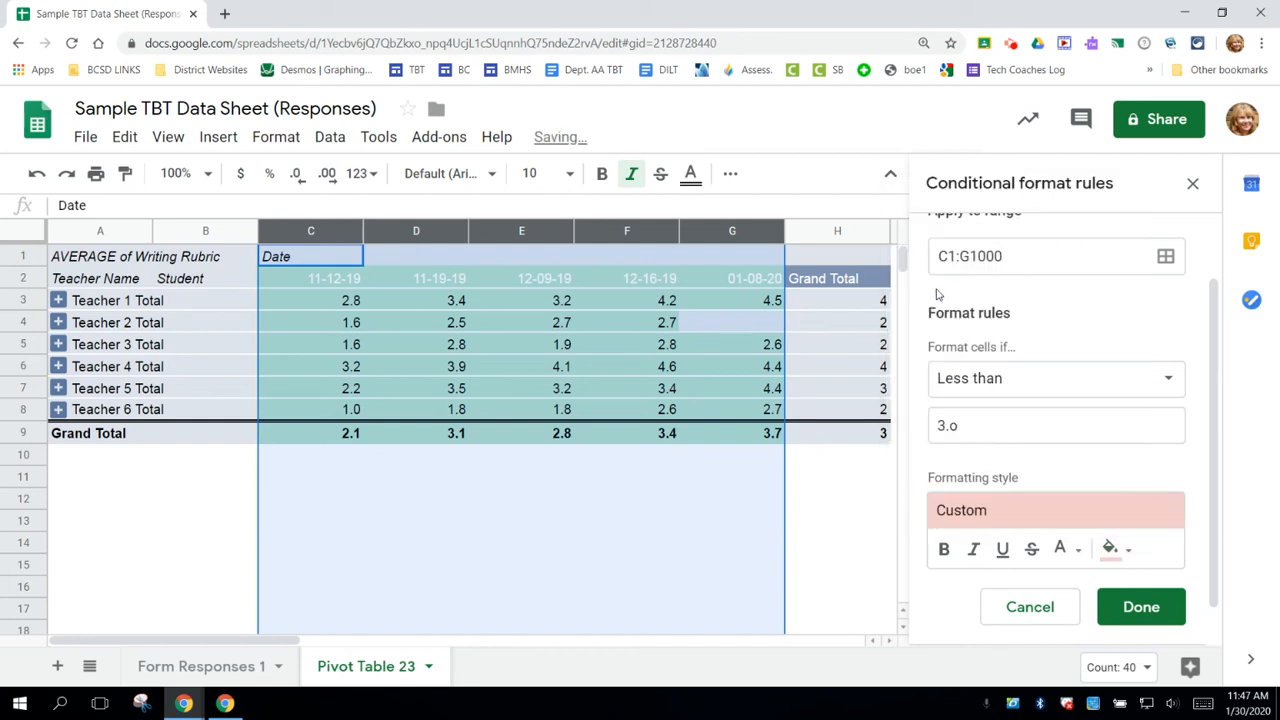
left_click(1143, 607)
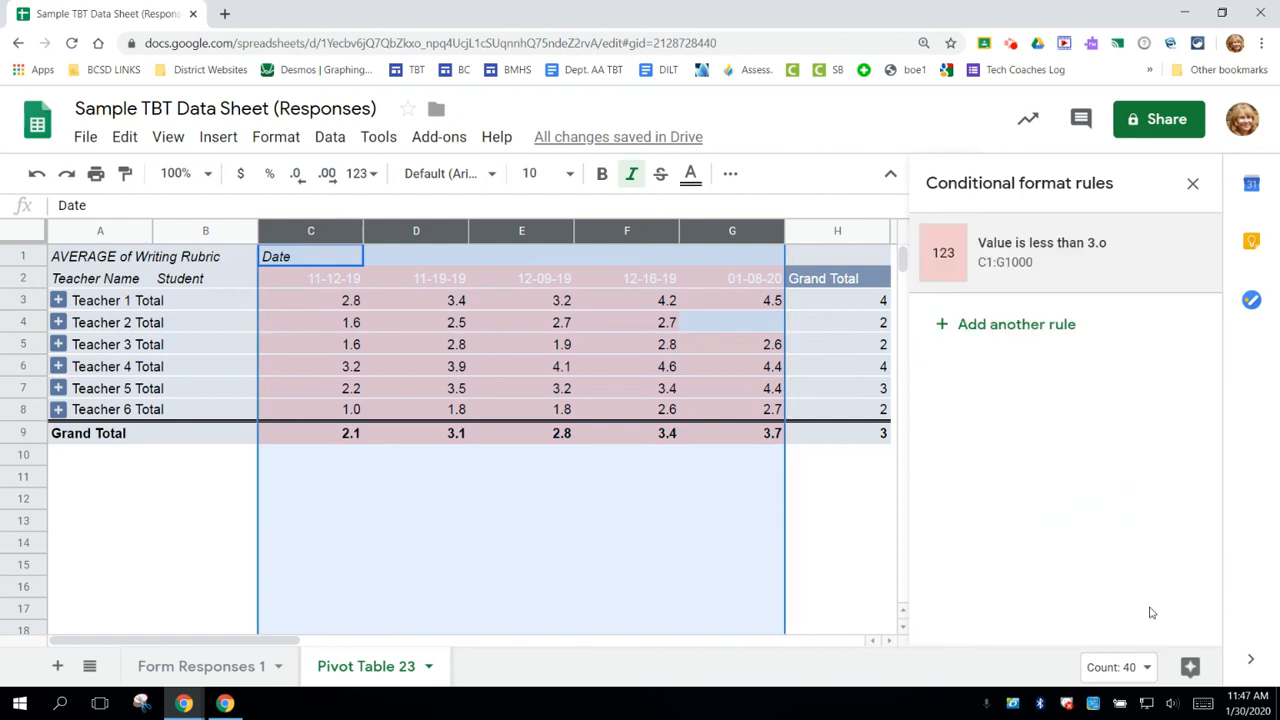
Step: Correct the comparison value of the C1:G1000 conditional formatting rule to 3.0 and save it
left_click(1012, 247)
left_click(965, 507)
key("BackSpace")
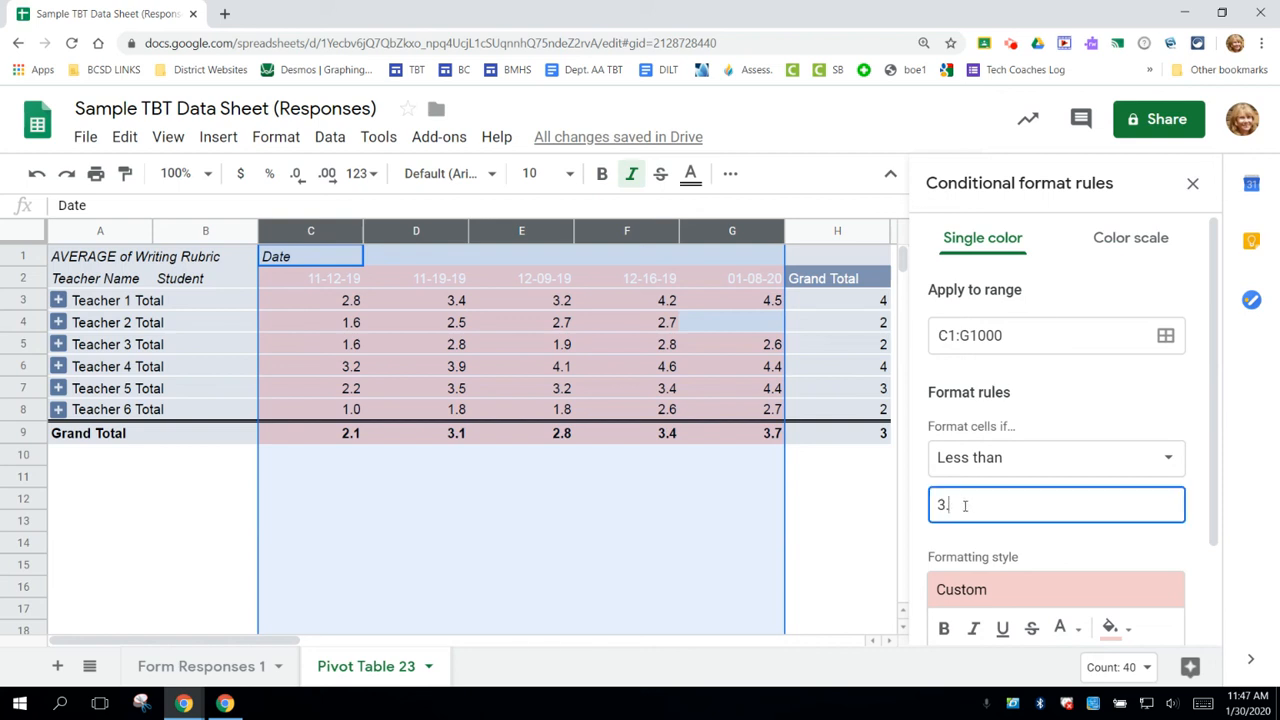
type("0")
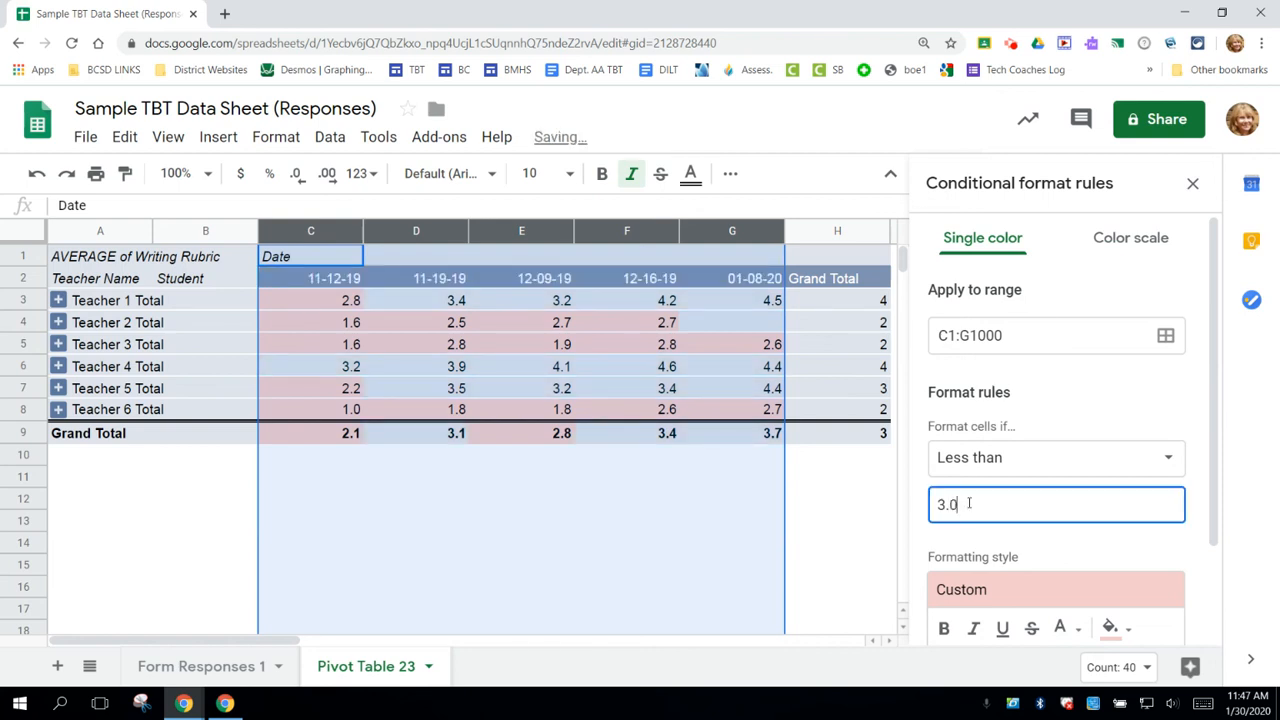
scroll(1207, 448, "down", 2)
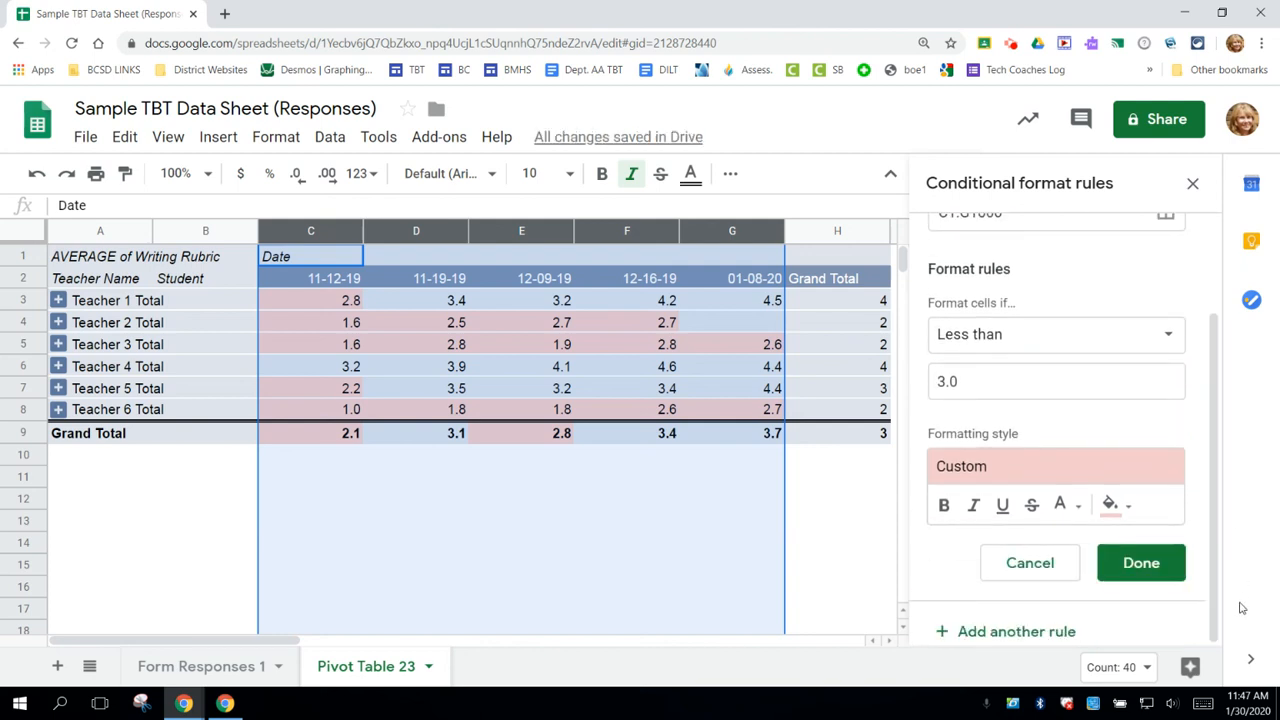
left_click(1141, 563)
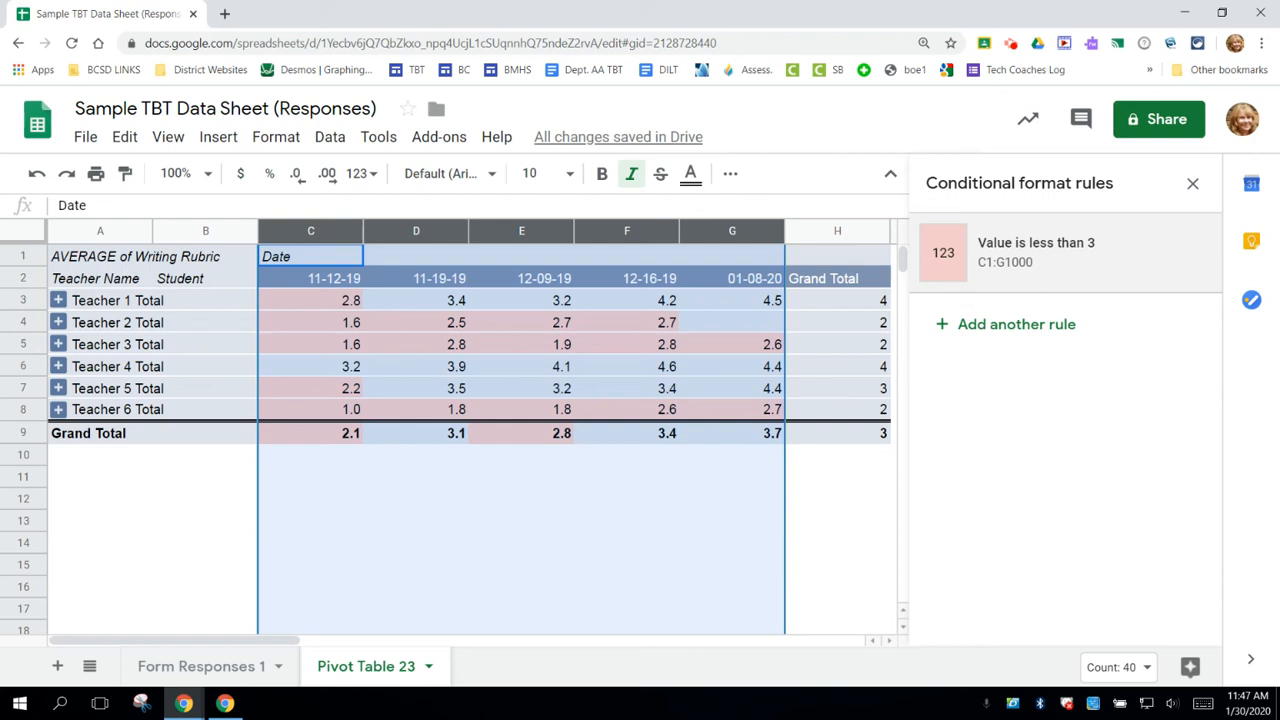
Step: Expand the Teacher 1 group to examine the highlighted scores of its individual students
left_click(59, 301)
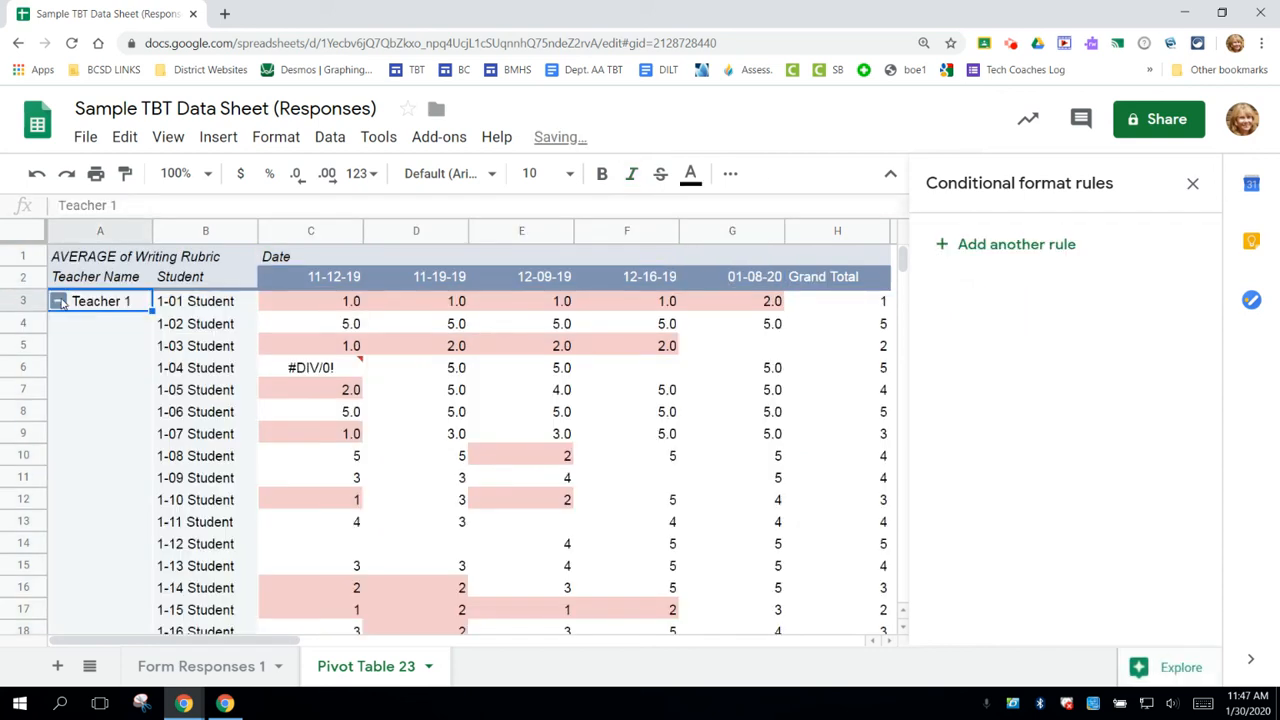